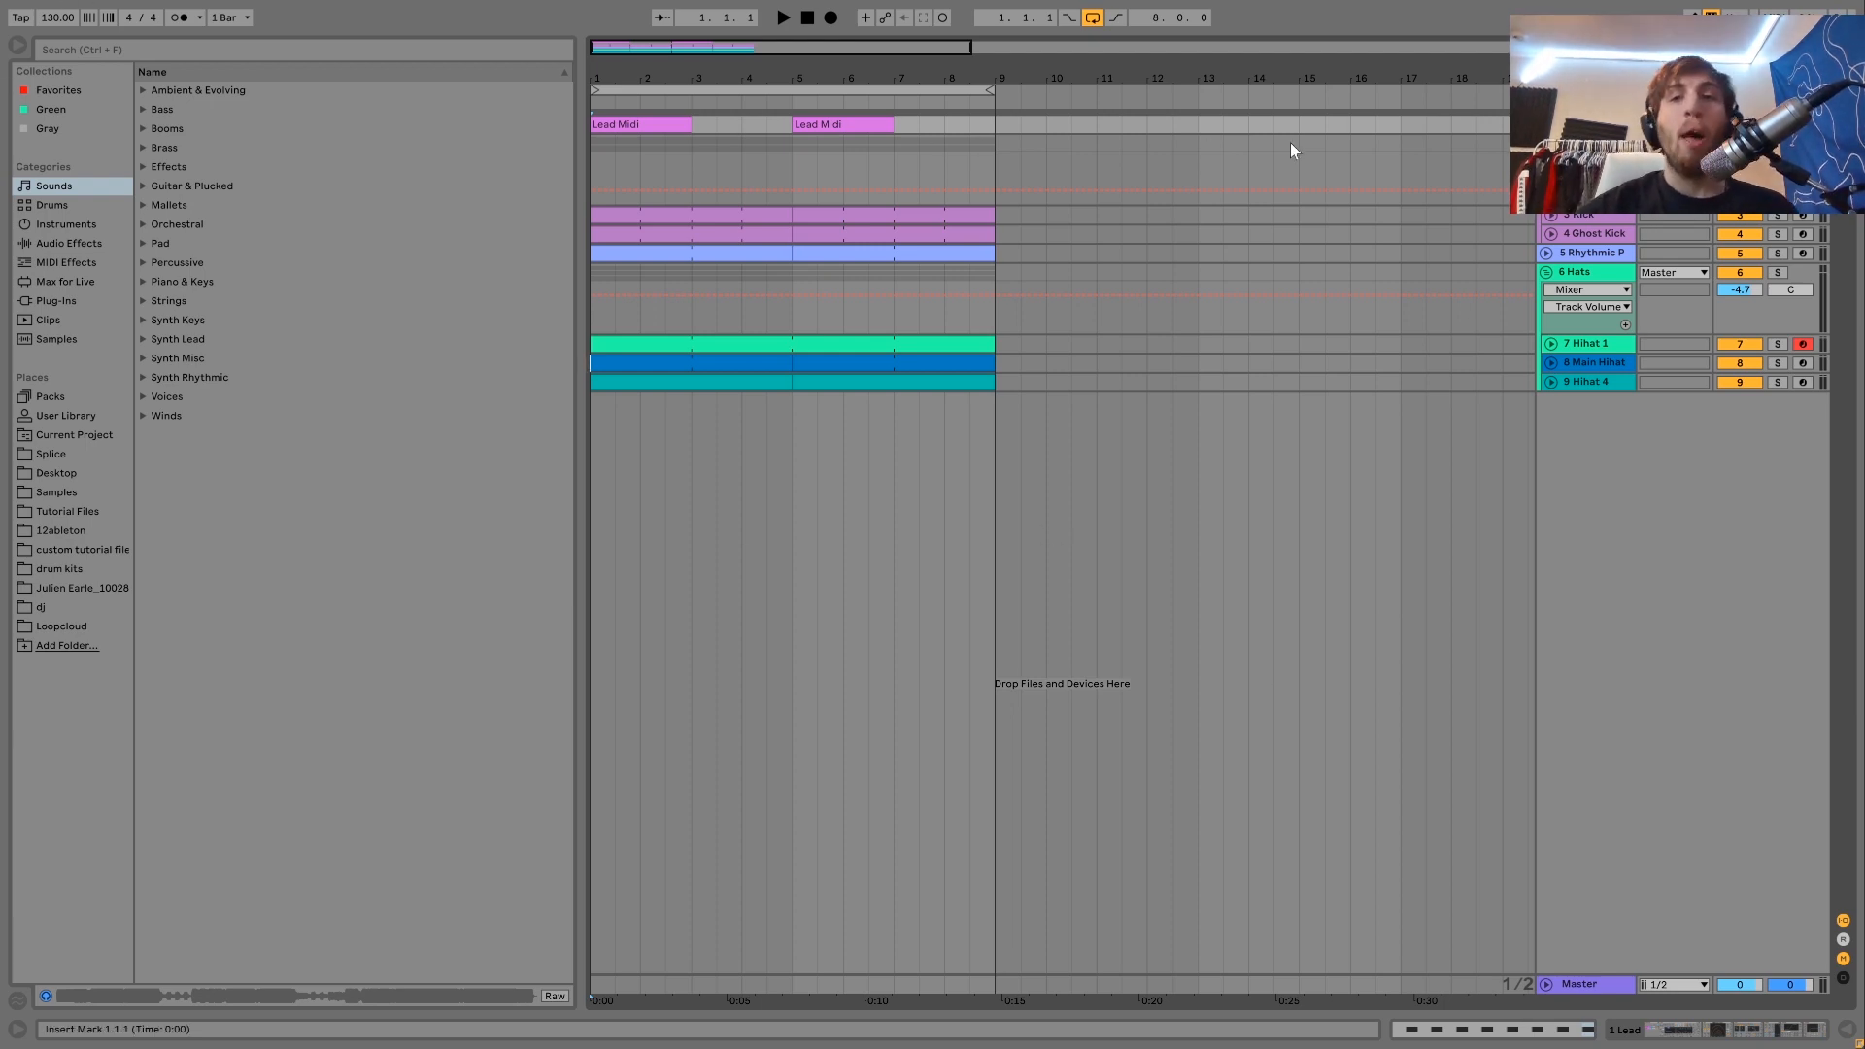
Unfold the Lead track, open its first Lead Midi clip in the note editor and play it back
{"action": "left_click", "coordinate": [1547, 125]}
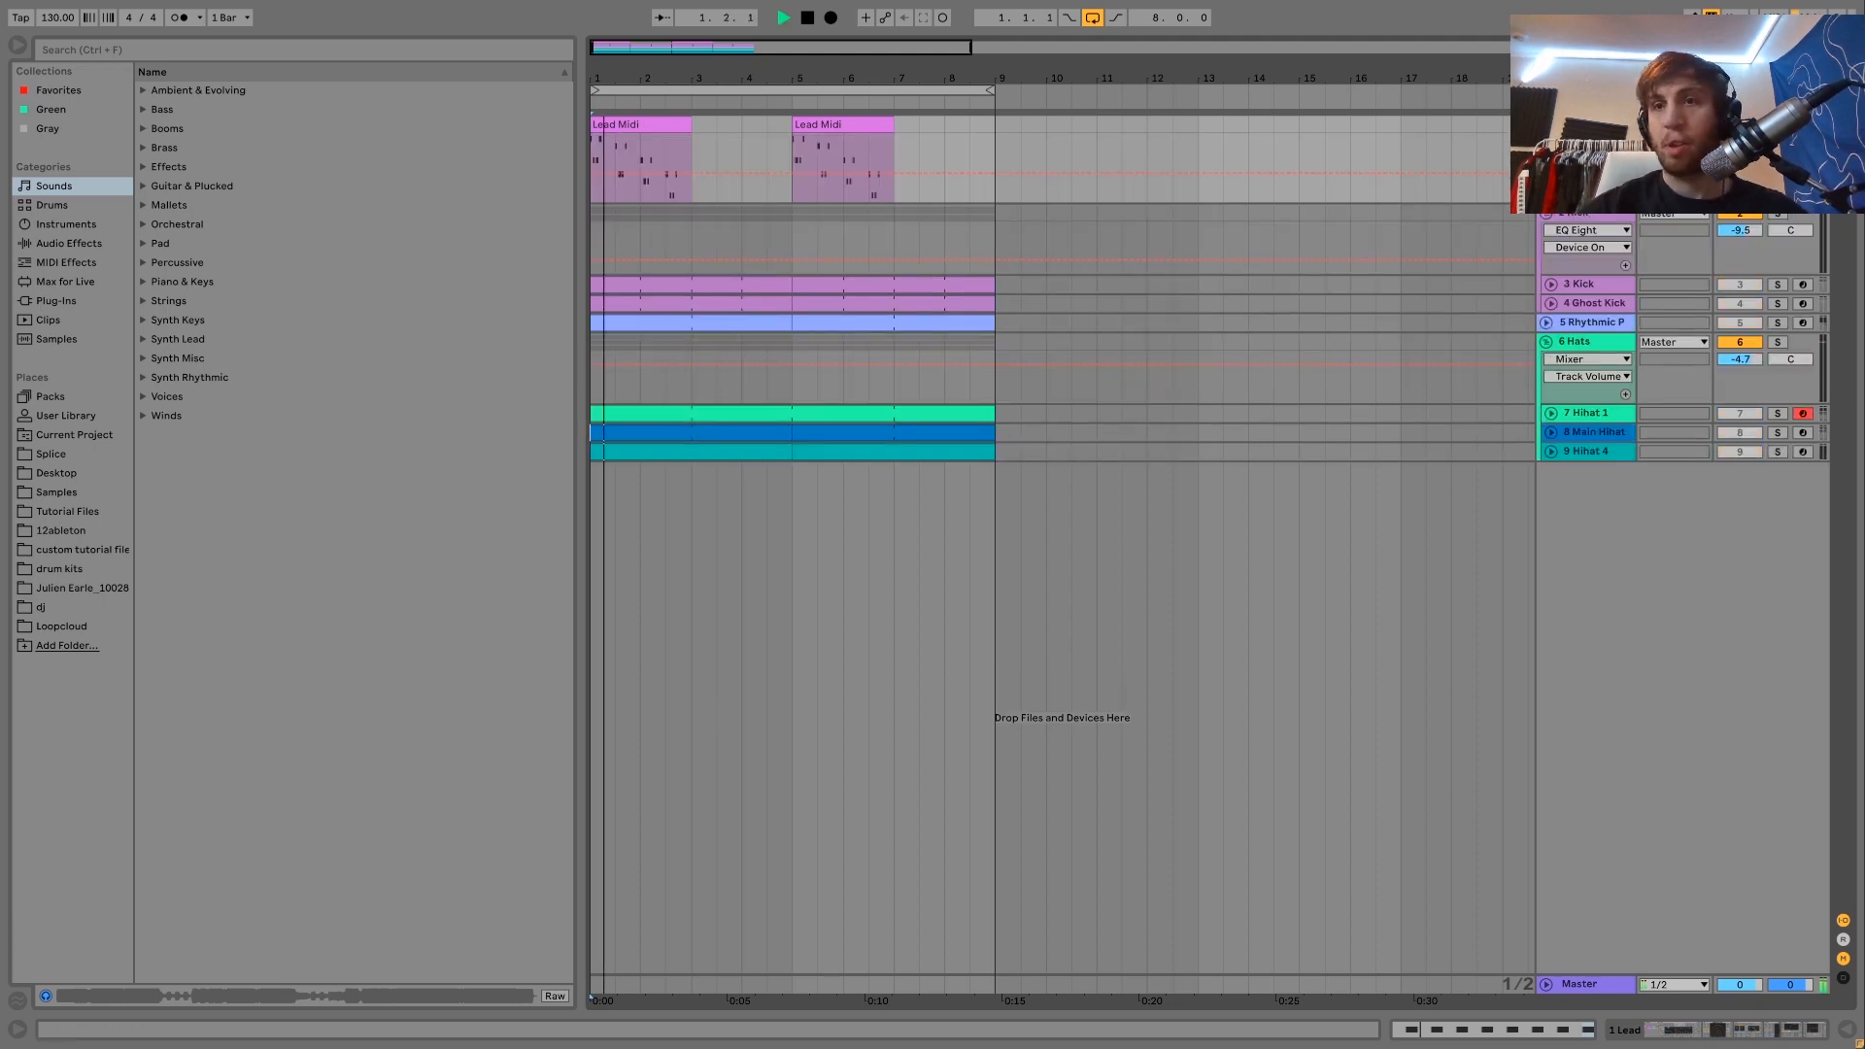
{"action": "left_click", "coordinate": [633, 127]}
{"action": "double_click", "coordinate": [633, 126]}
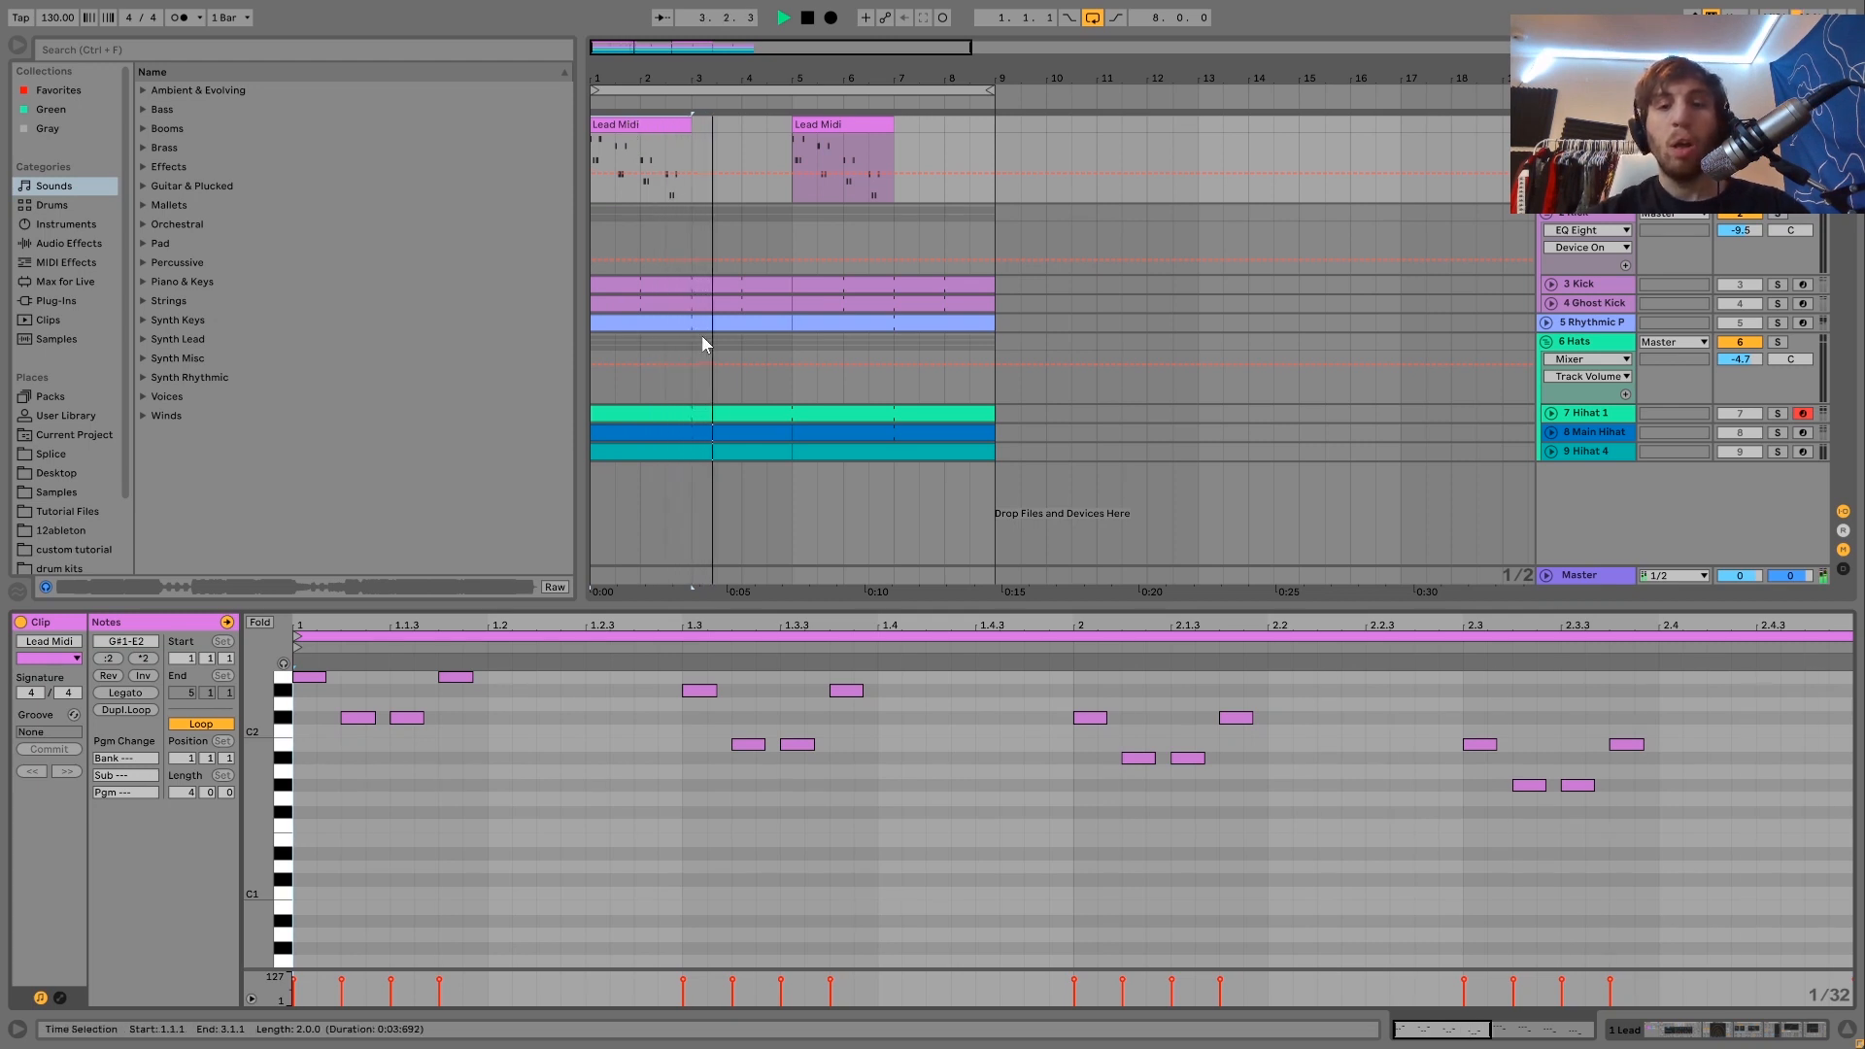
{"action": "key", "text": "space"}
{"action": "key", "text": "space"}
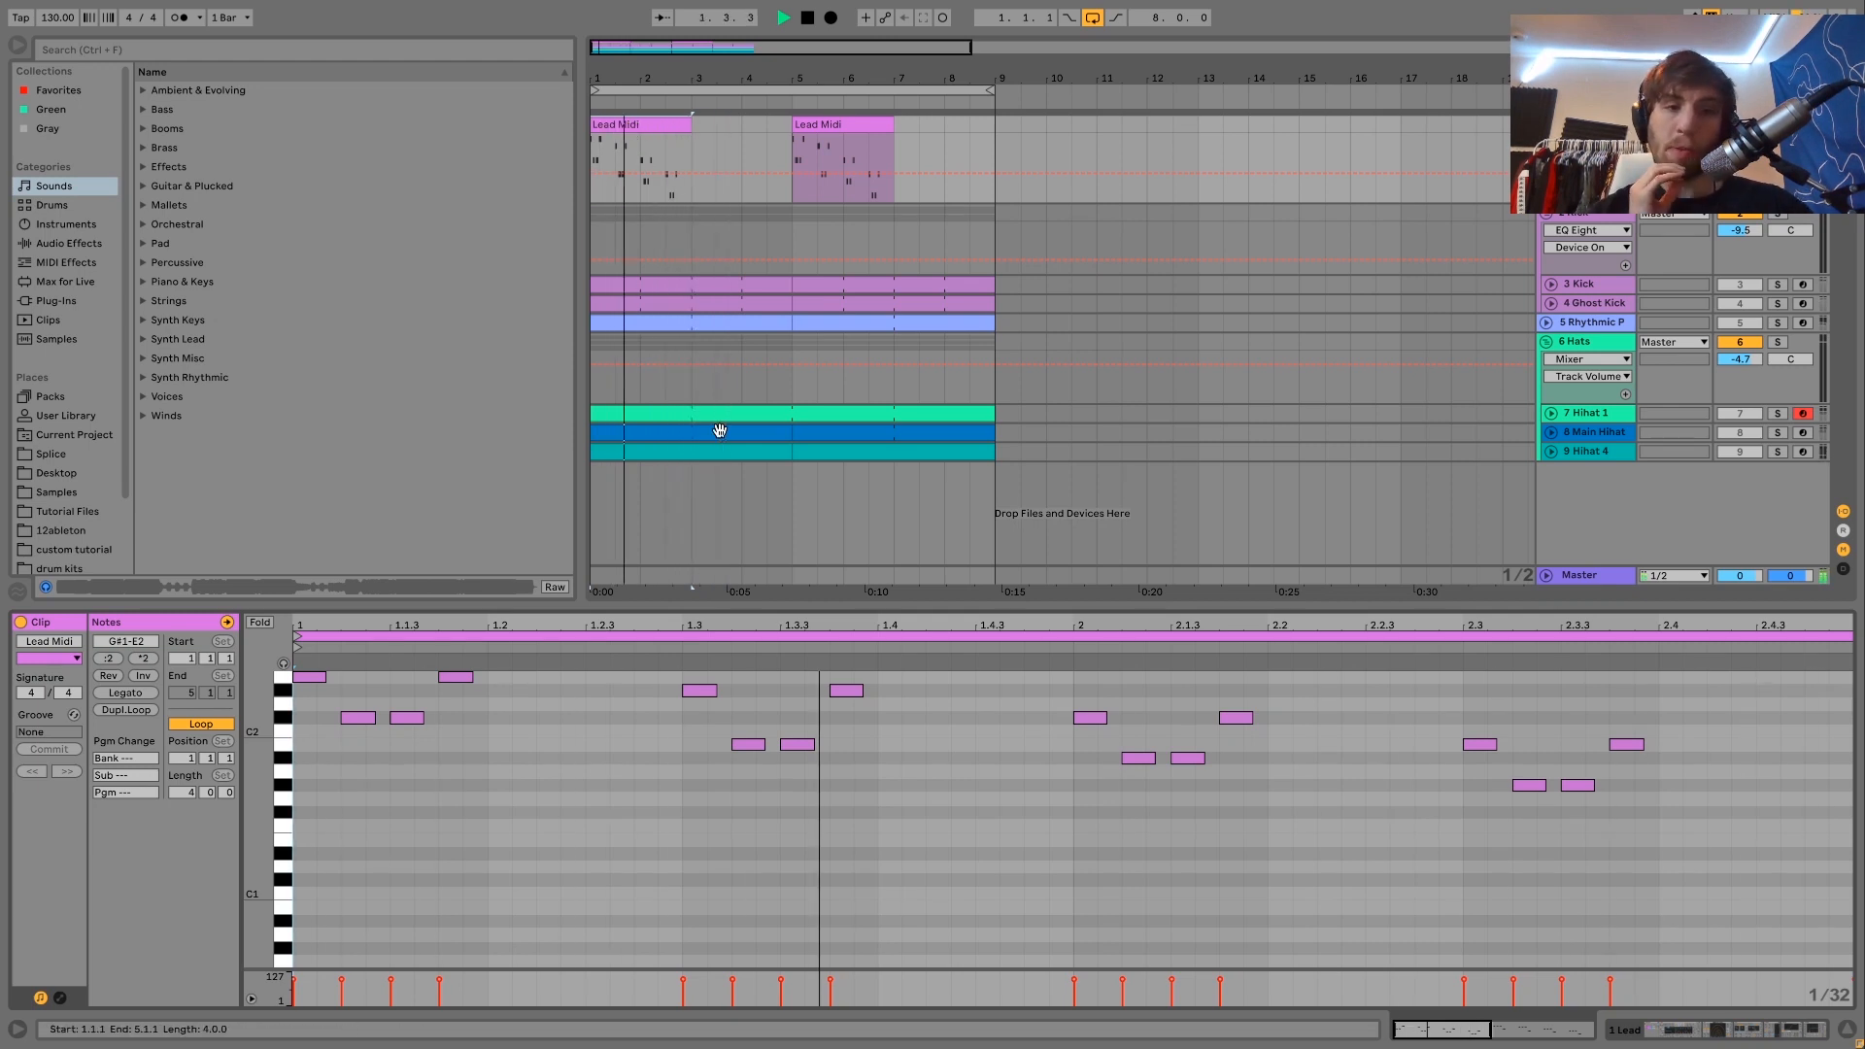
{"action": "key", "text": "space"}
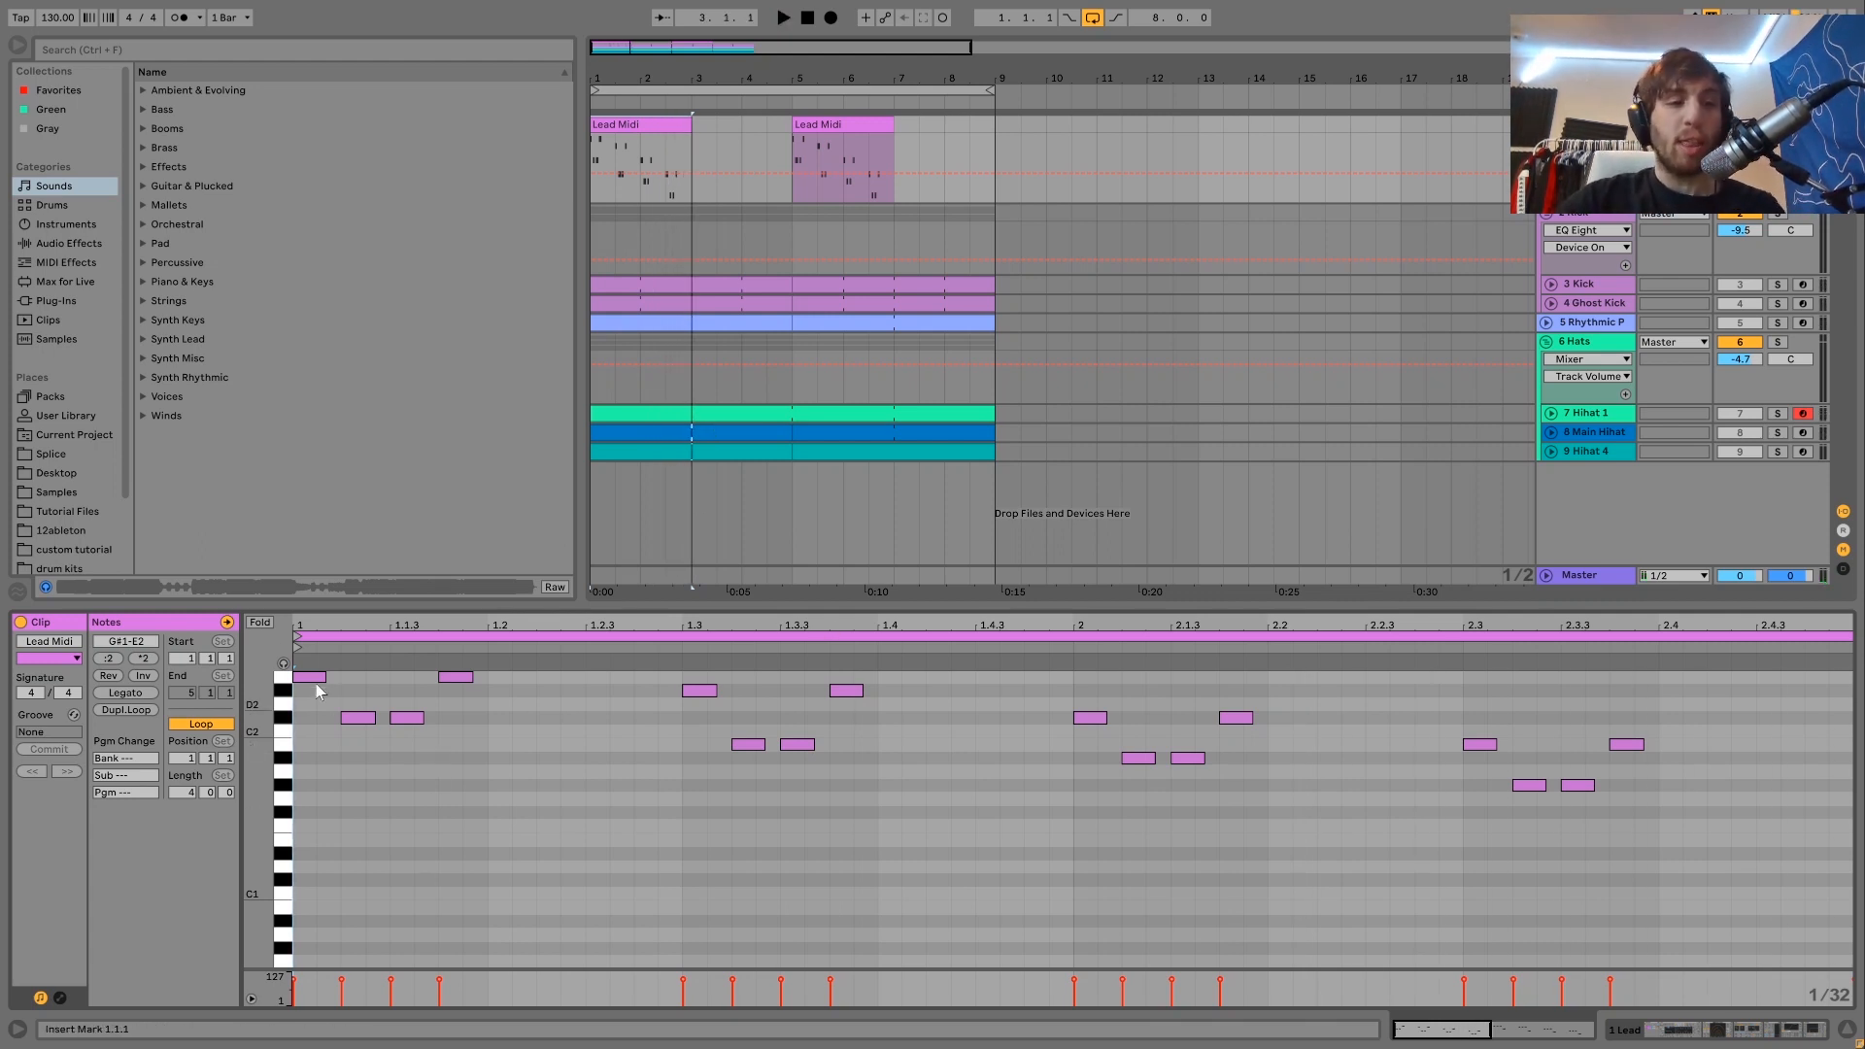
Fold the note editor to the used notes only, play the lead melody and turn folding off again
{"action": "left_click", "coordinate": [260, 623]}
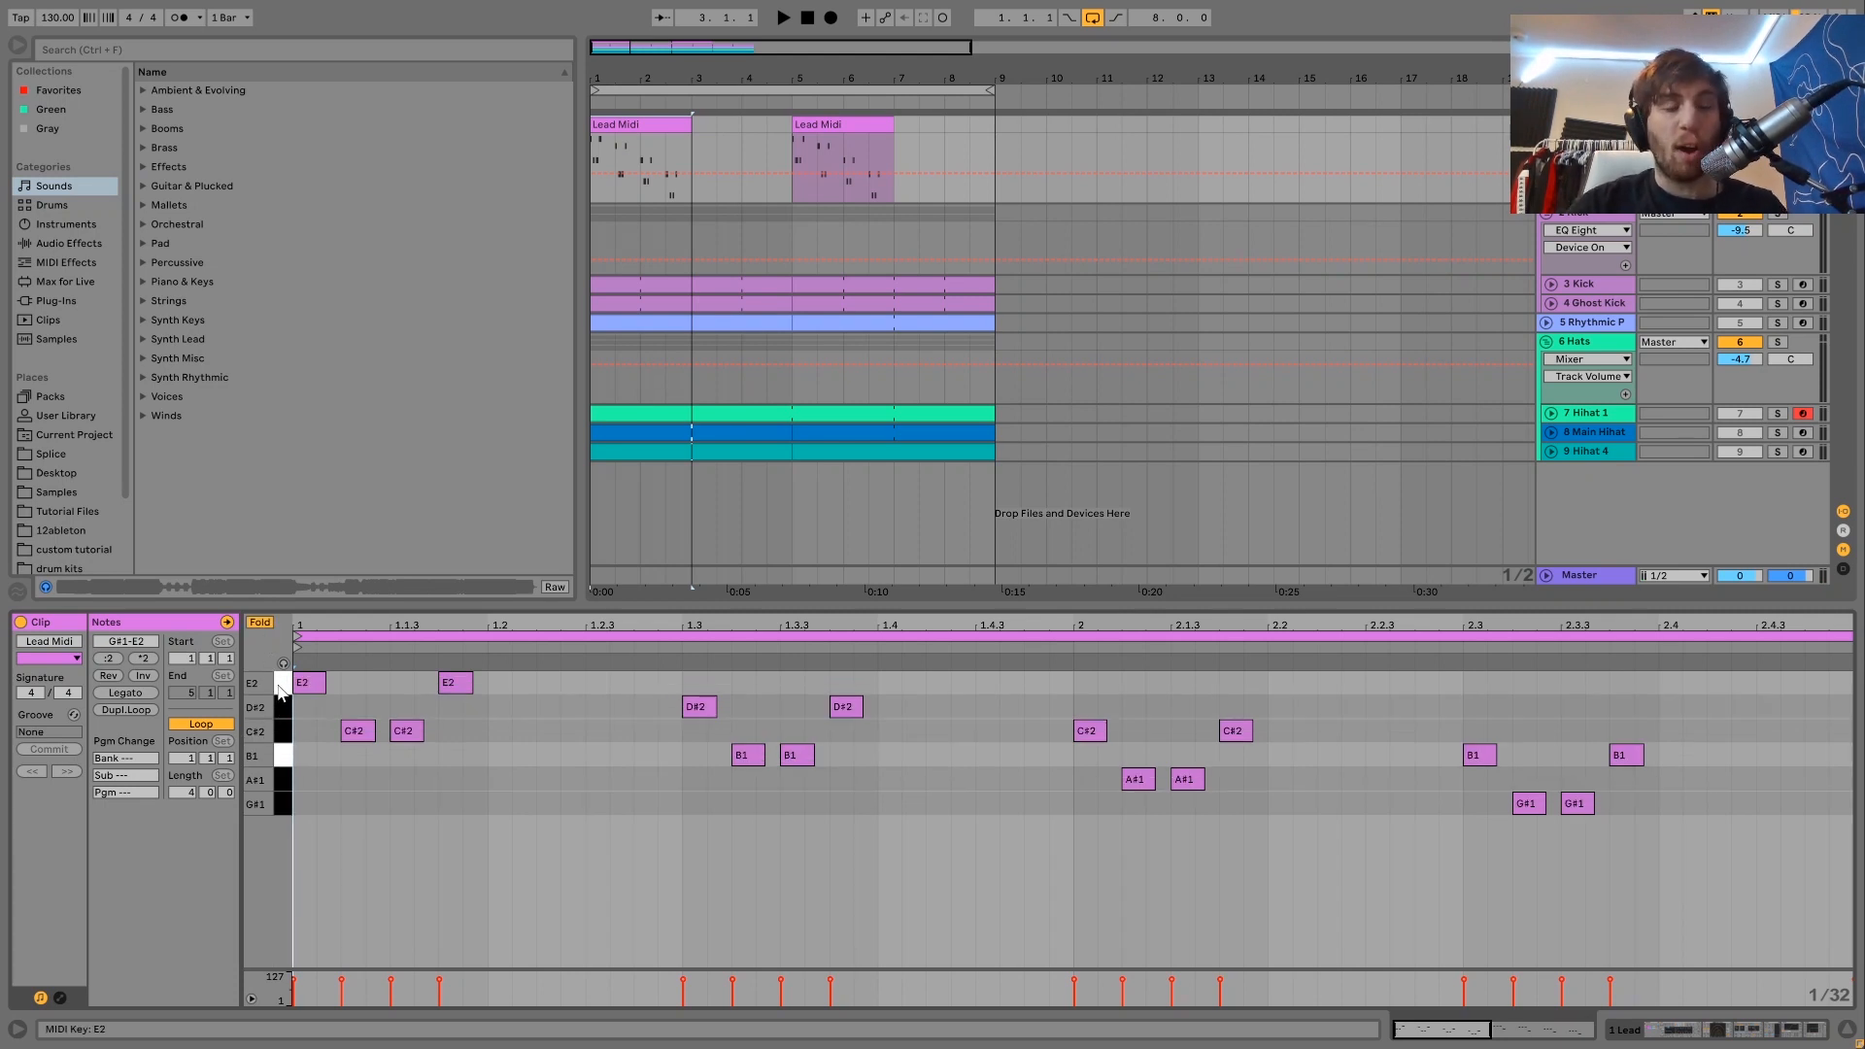
{"action": "key", "text": "space"}
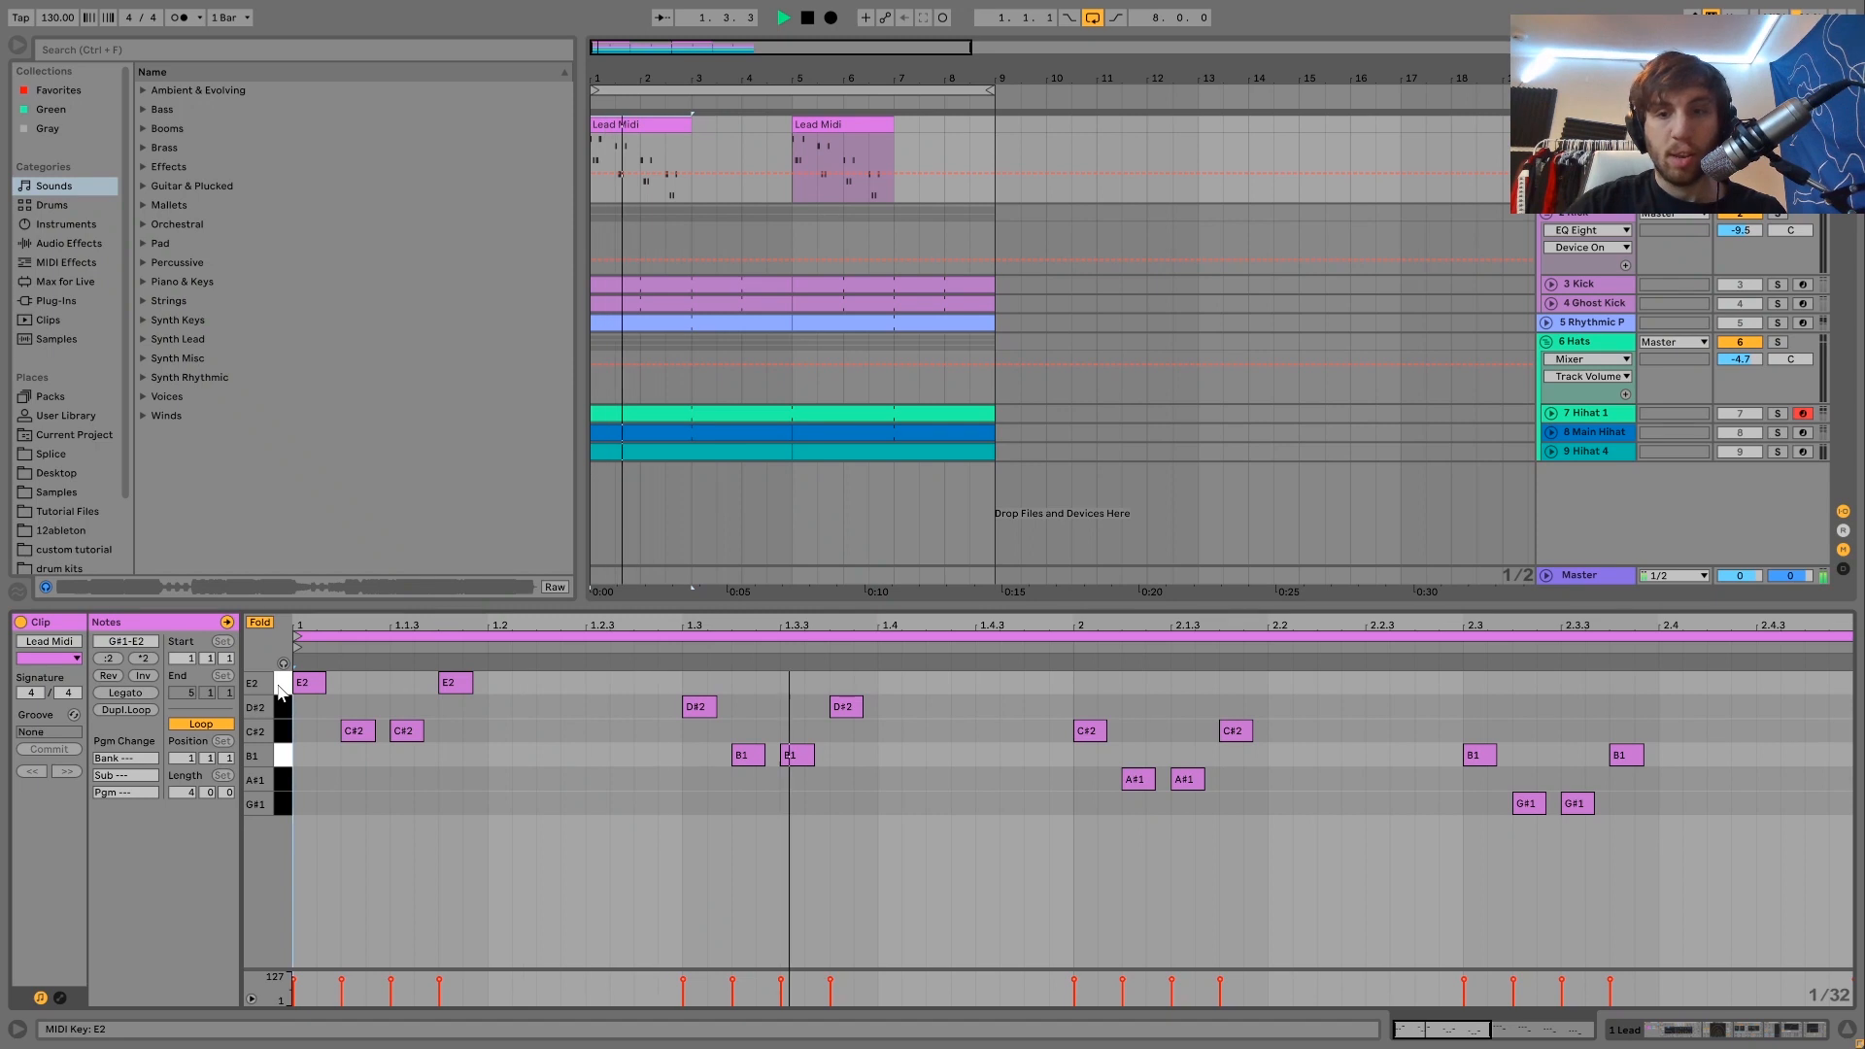
{"action": "left_click", "coordinate": [261, 622]}
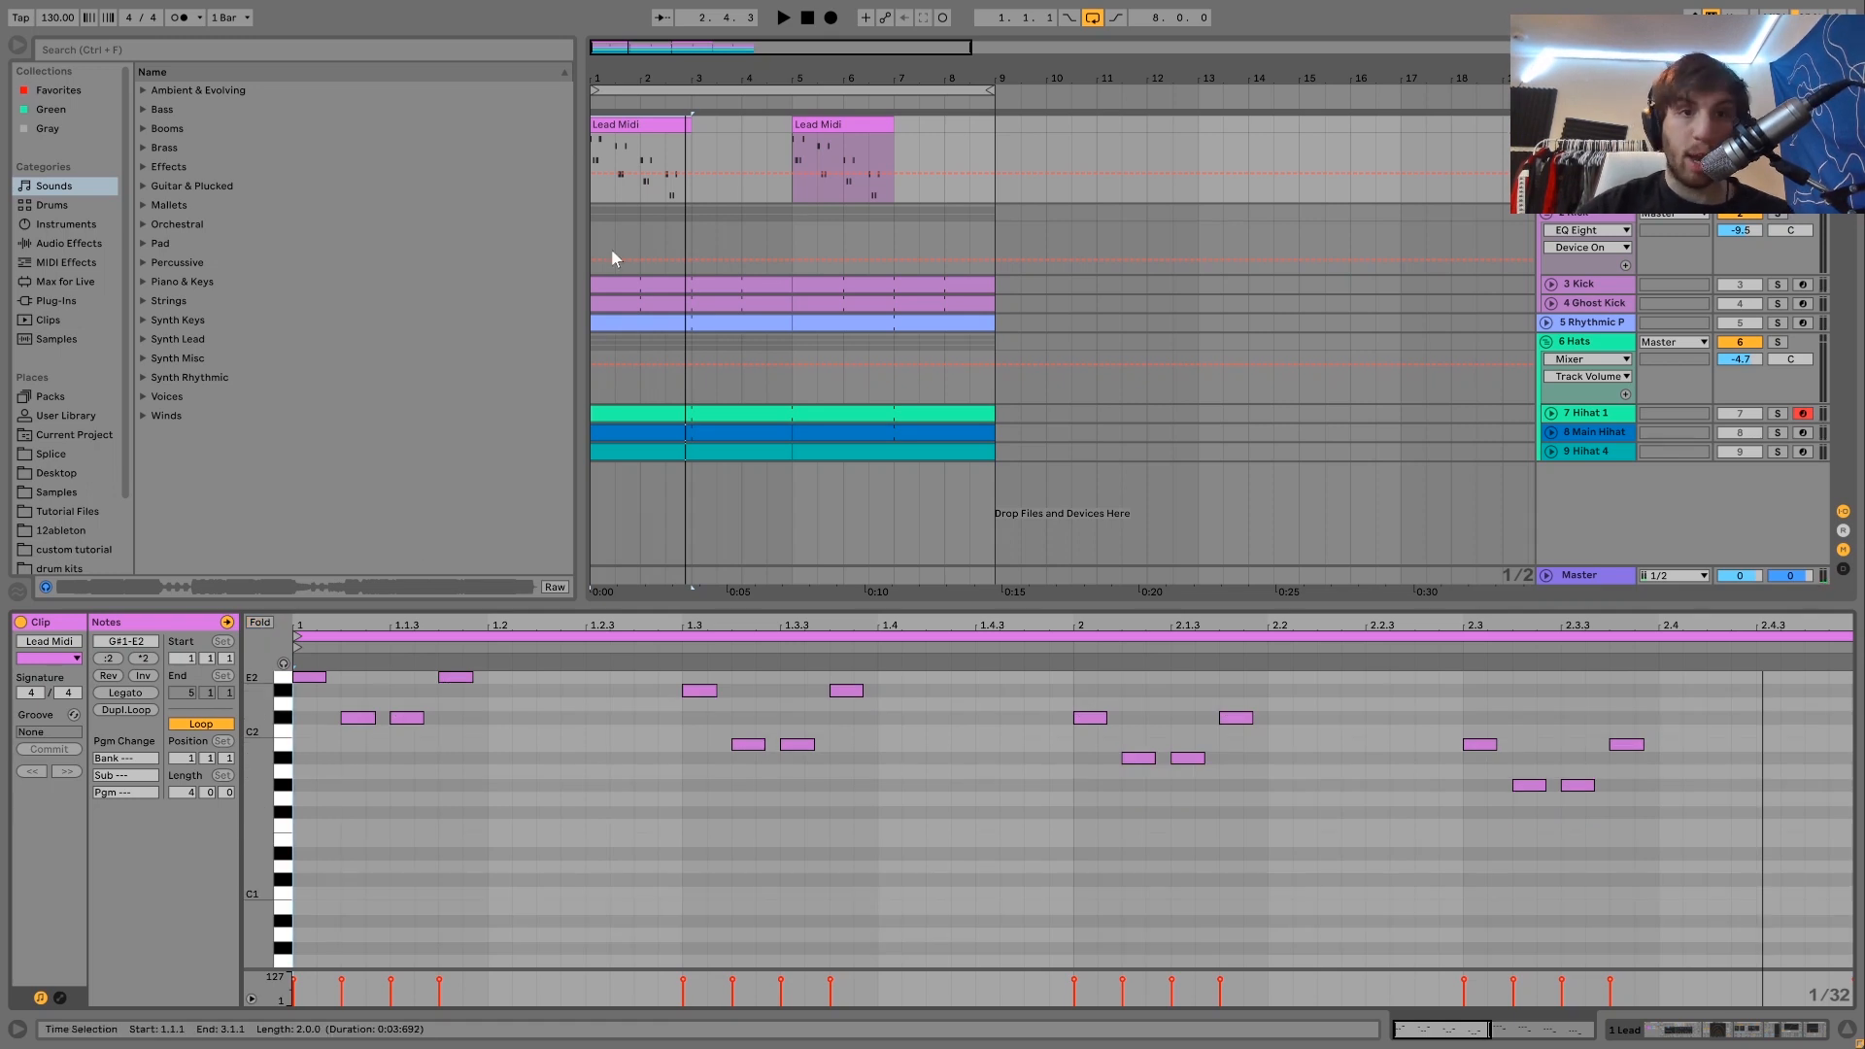
Play the arrangement from the start several times, comparing the full mix with the lead melody alone
{"action": "key", "text": "space"}
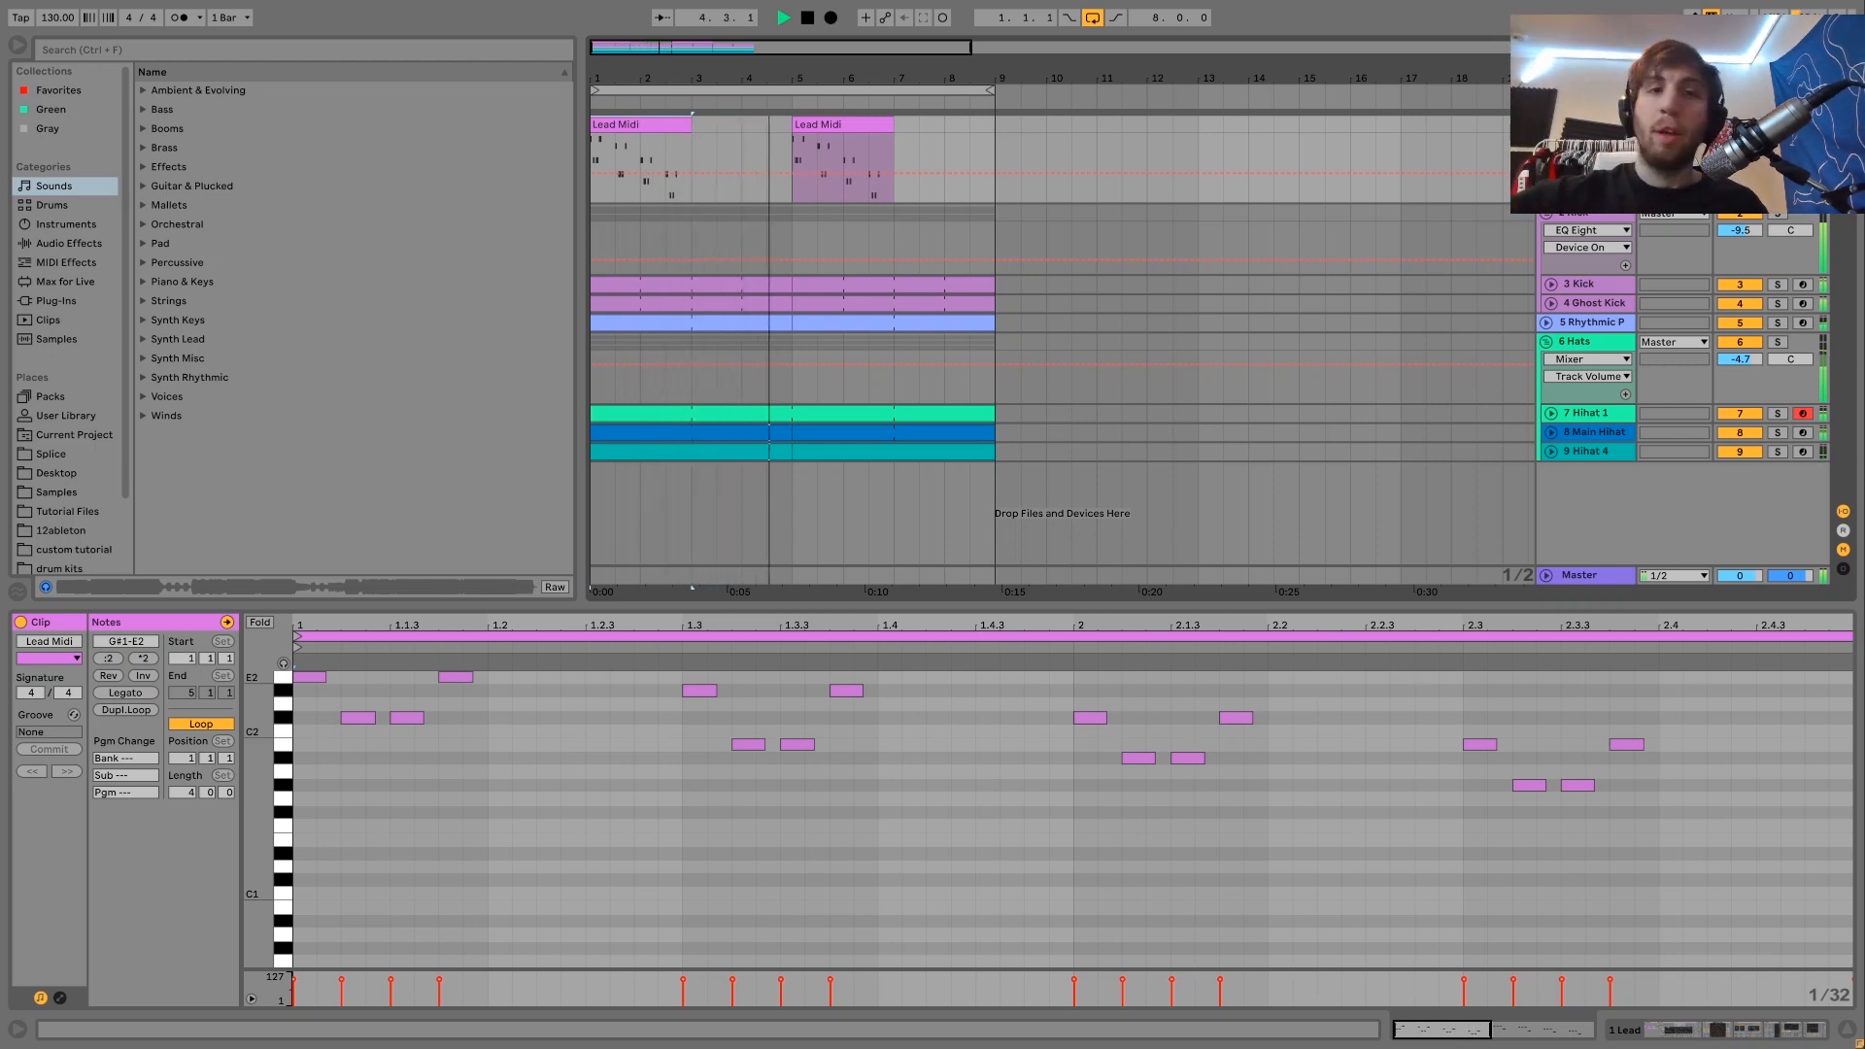
{"action": "key", "text": "space"}
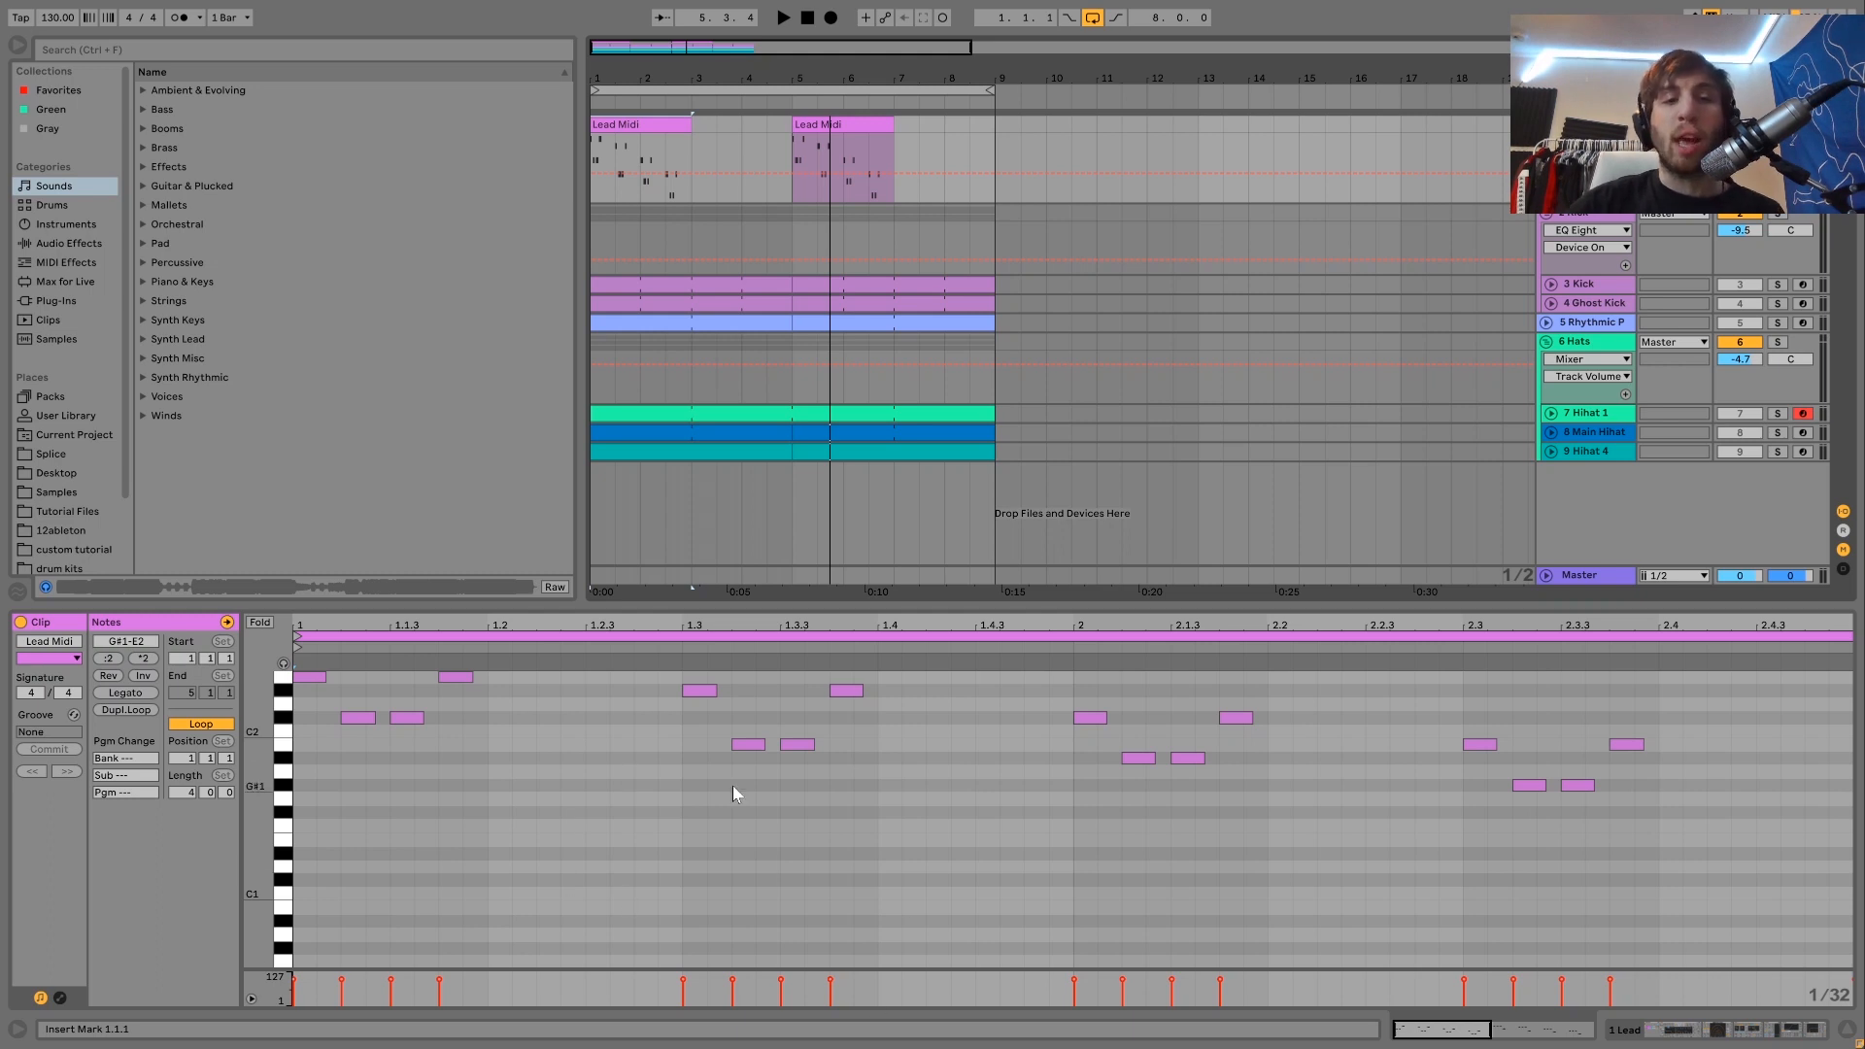
{"action": "key", "text": "space"}
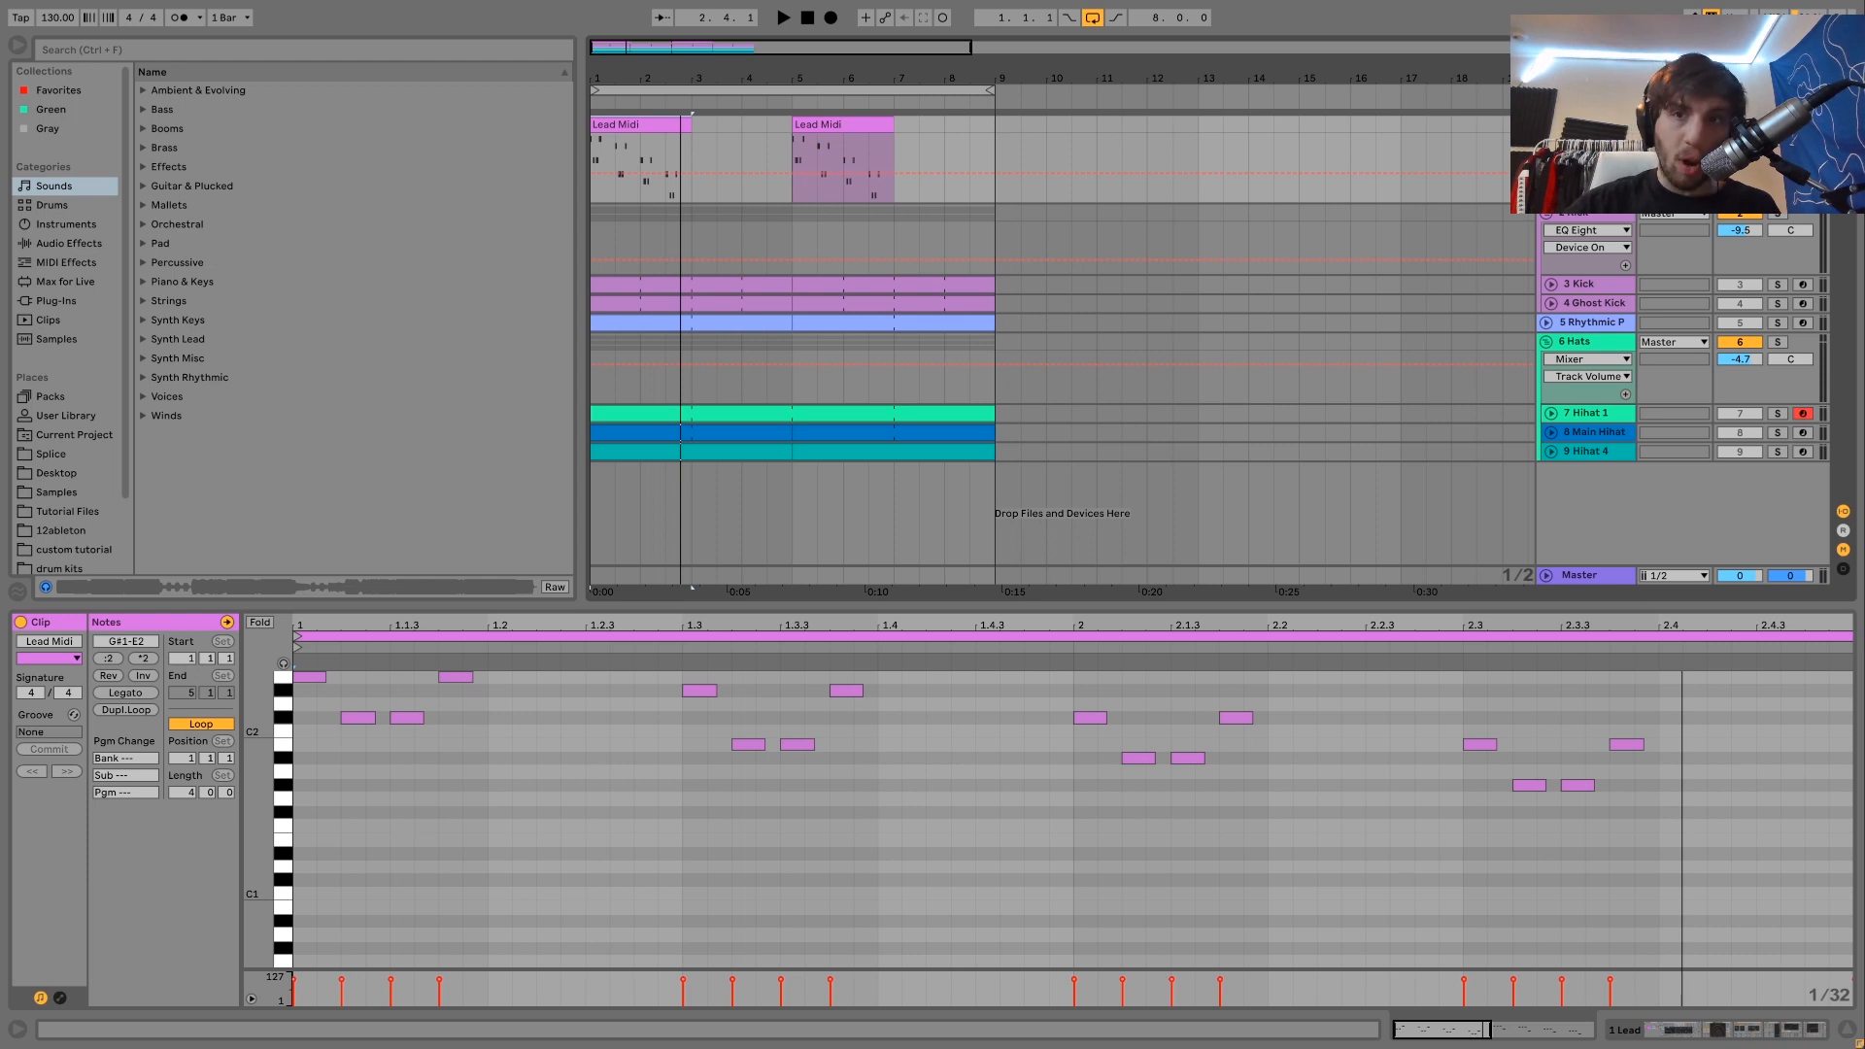
{"action": "key", "text": "space"}
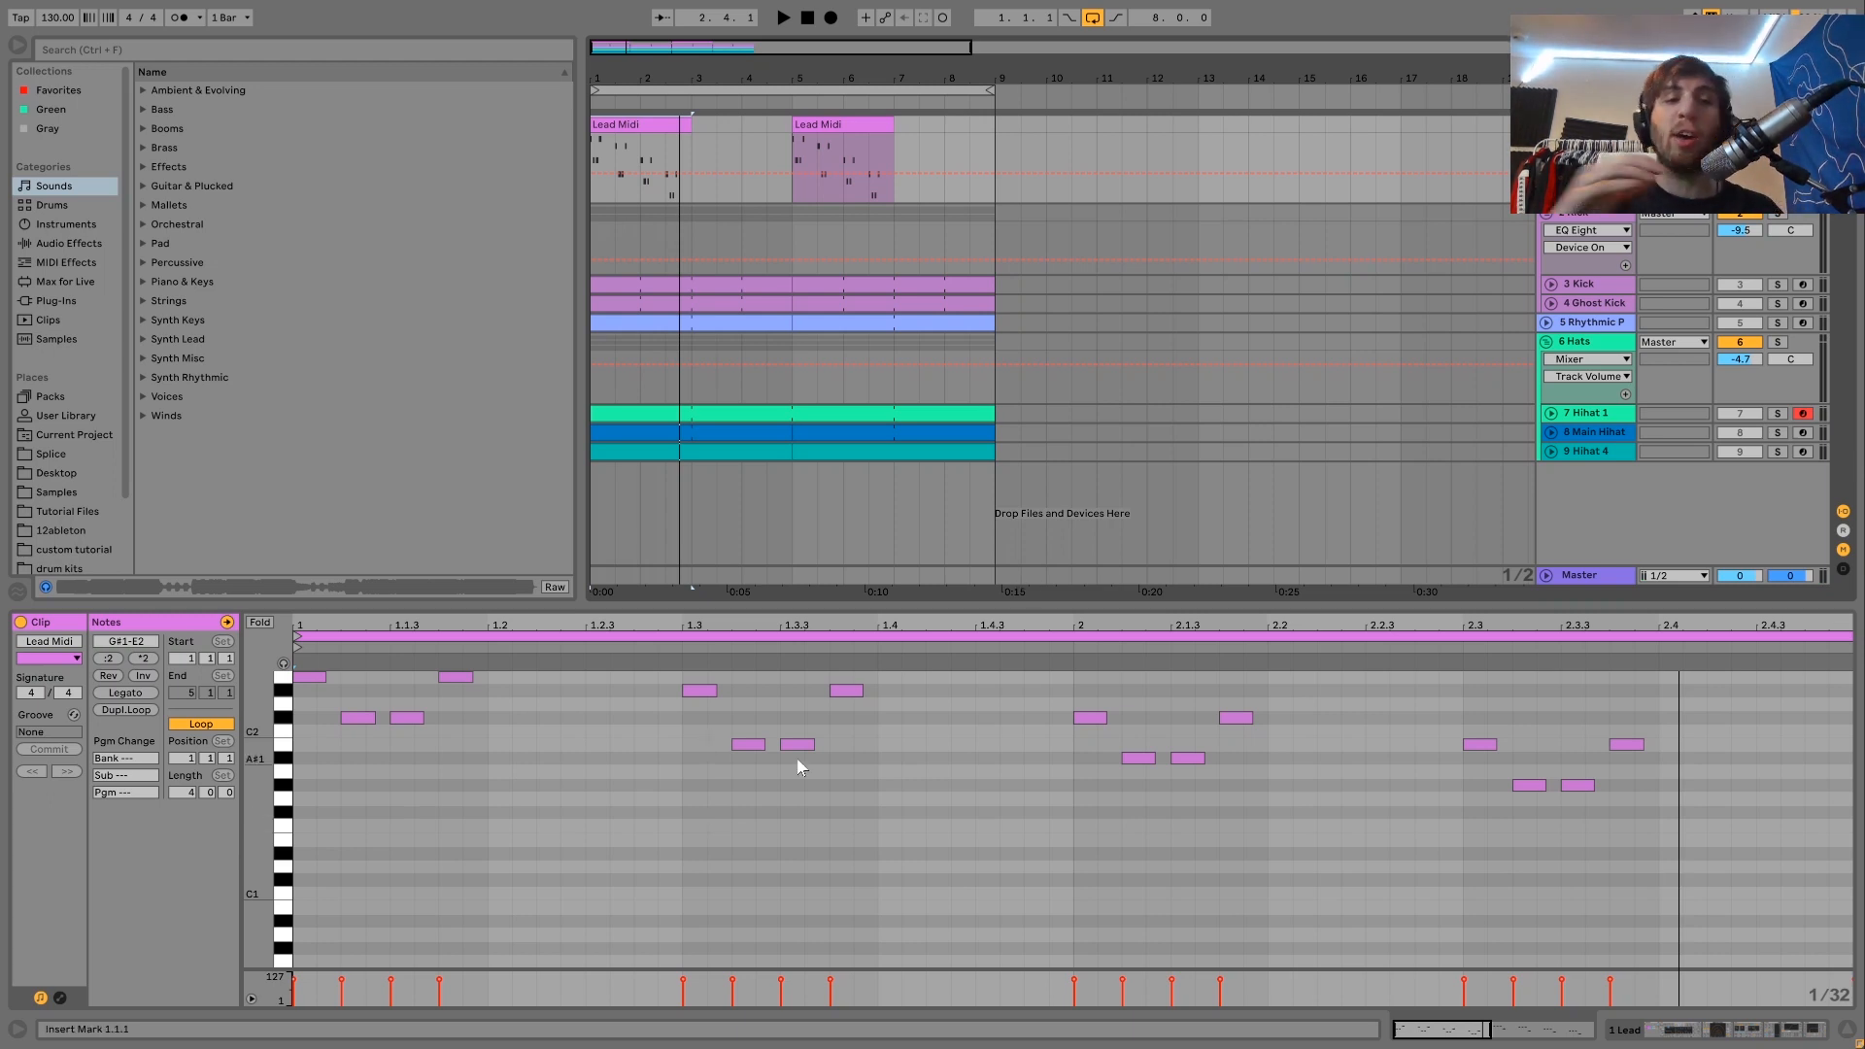
{"action": "key", "text": "space"}
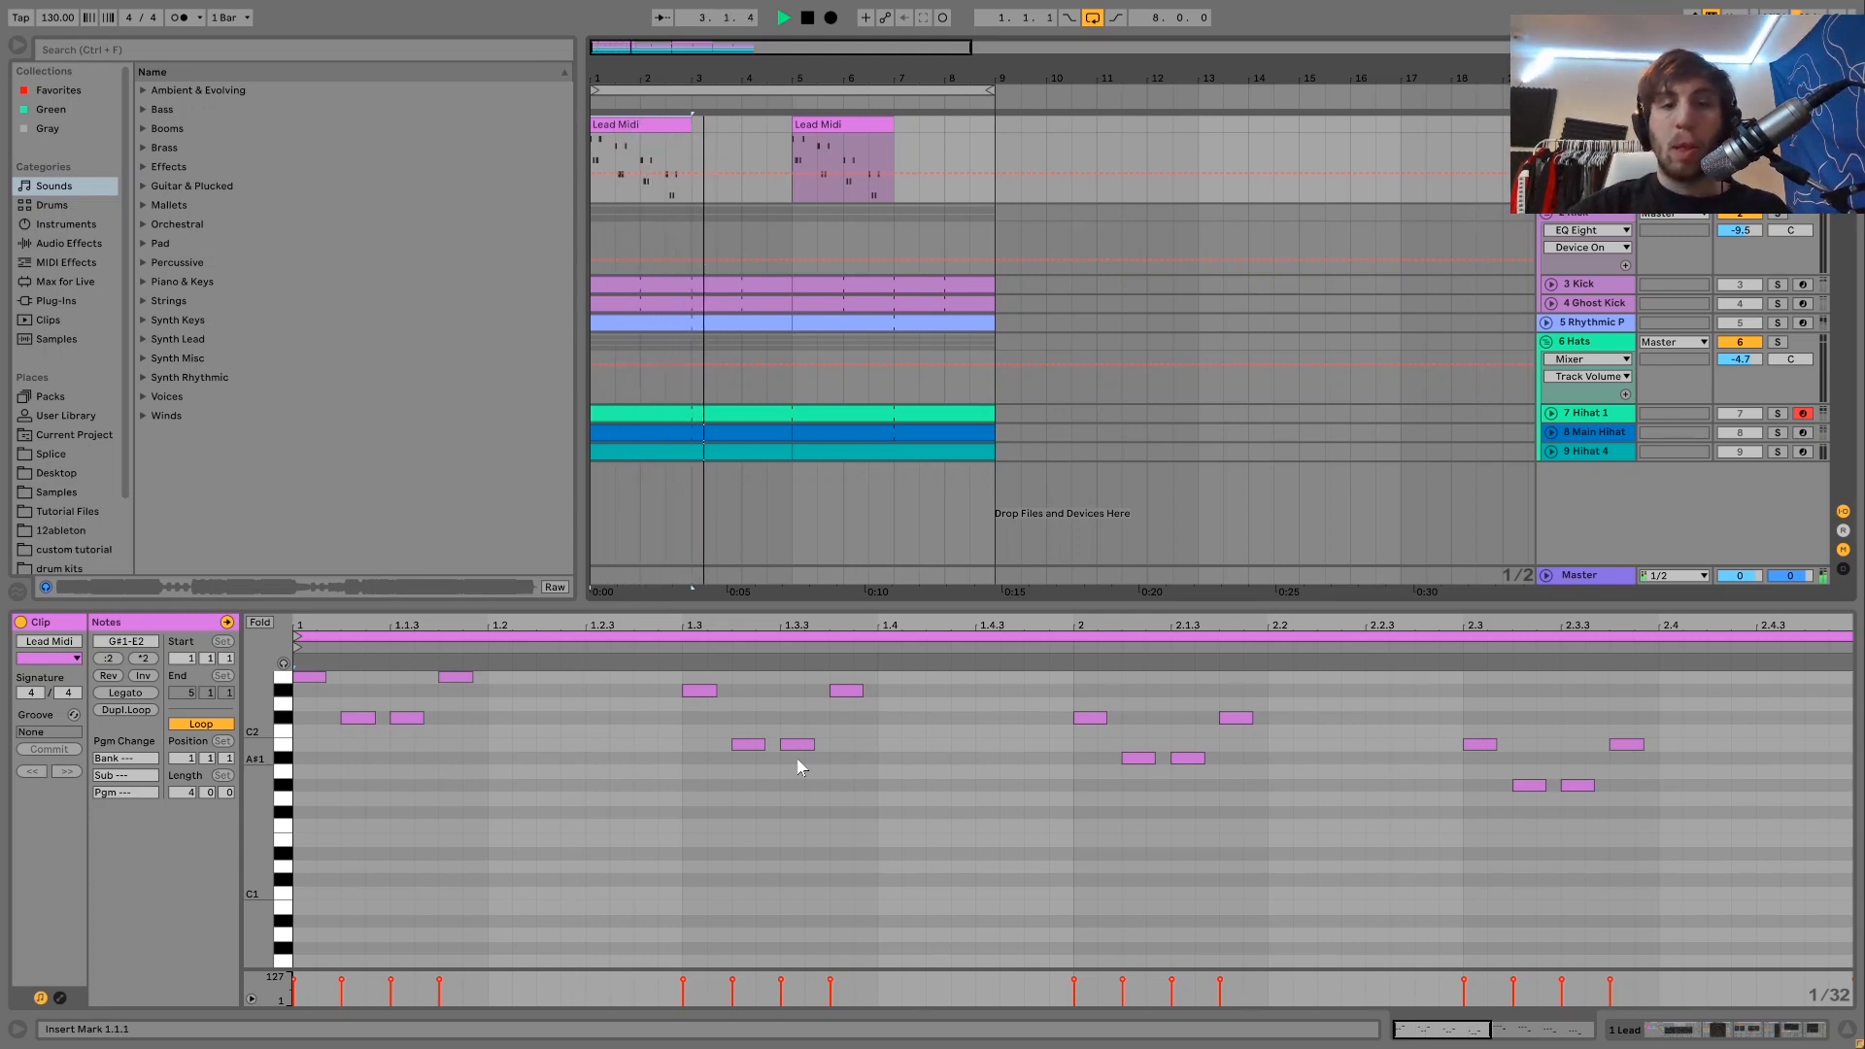
{"action": "key", "text": "space"}
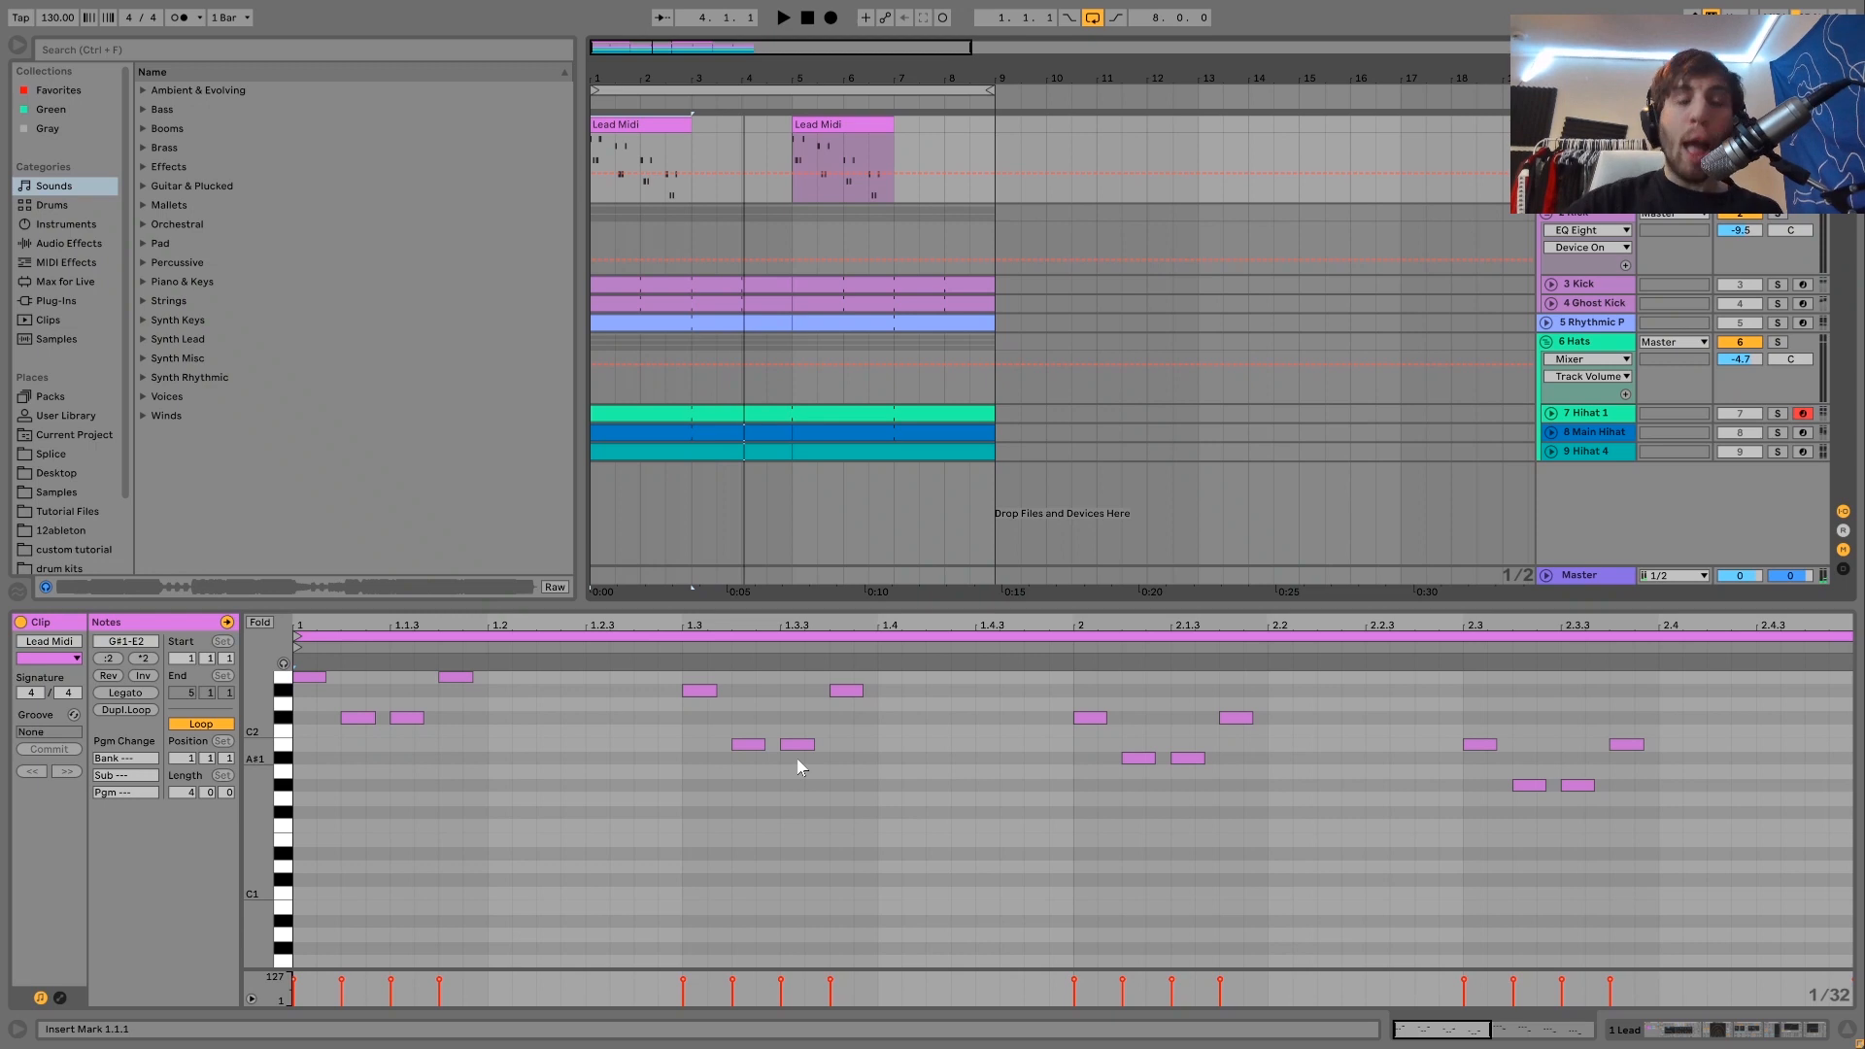
Show the Lead track's devices and audition the Instrument Rack with only its Wavetable chain soloed
{"action": "left_click", "coordinate": [1667, 1033]}
{"action": "scroll", "coordinate": [739, 947], "scroll_direction": "up", "scroll_amount": 10}
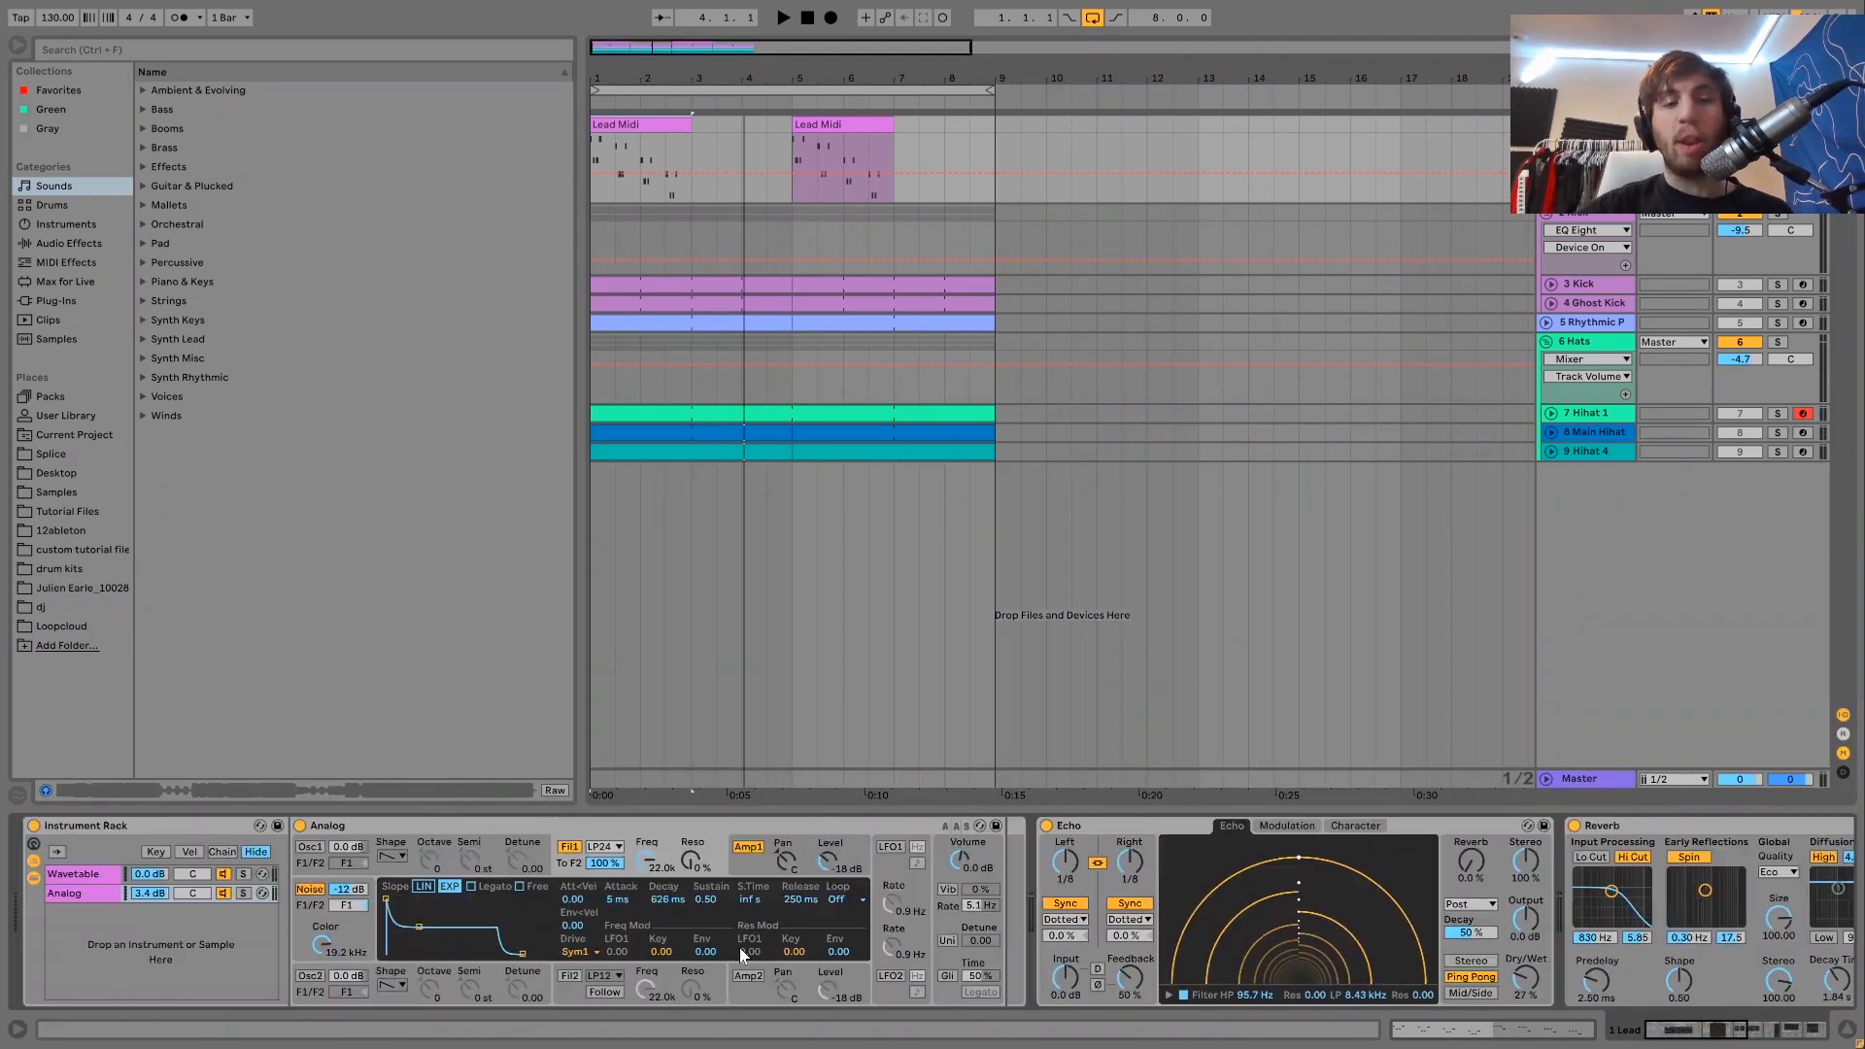
{"action": "left_click", "coordinate": [242, 875]}
{"action": "key", "text": "space"}
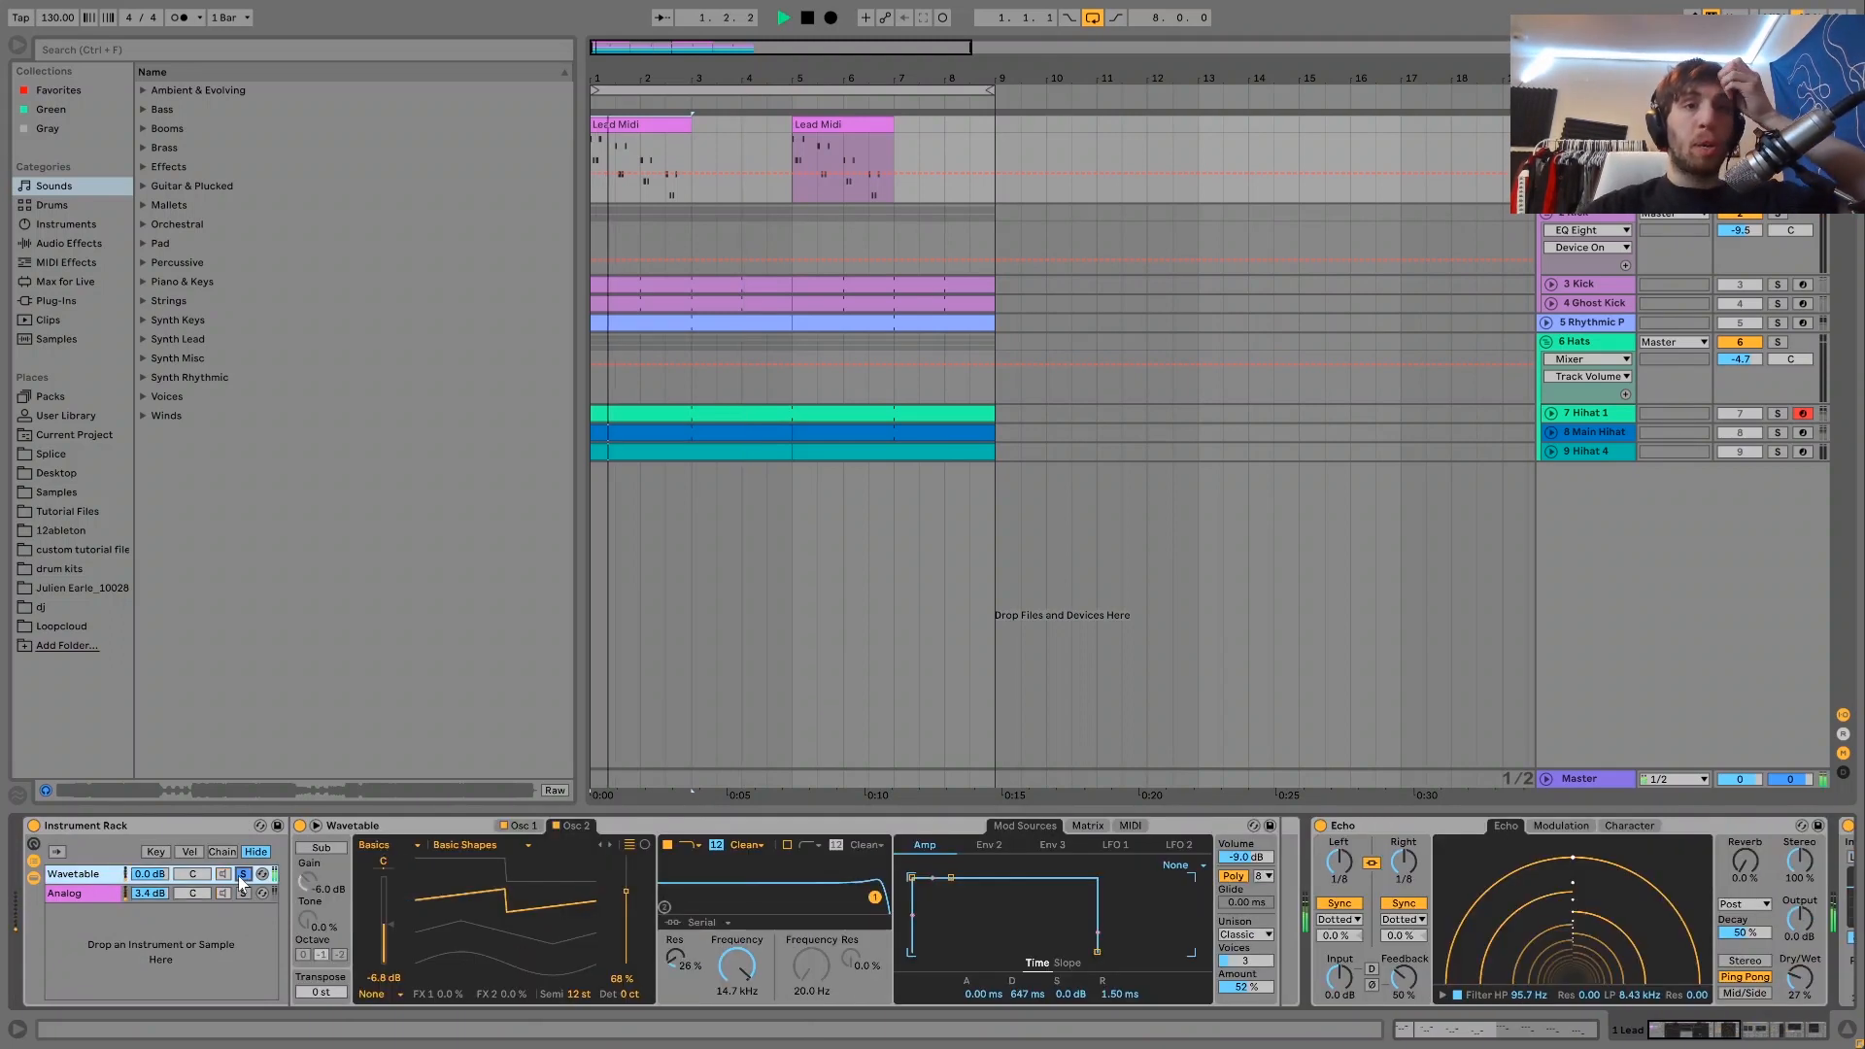
Solo the rack's Analog chain, play the lead through it and clear the chain solo
{"action": "left_click", "coordinate": [243, 894]}
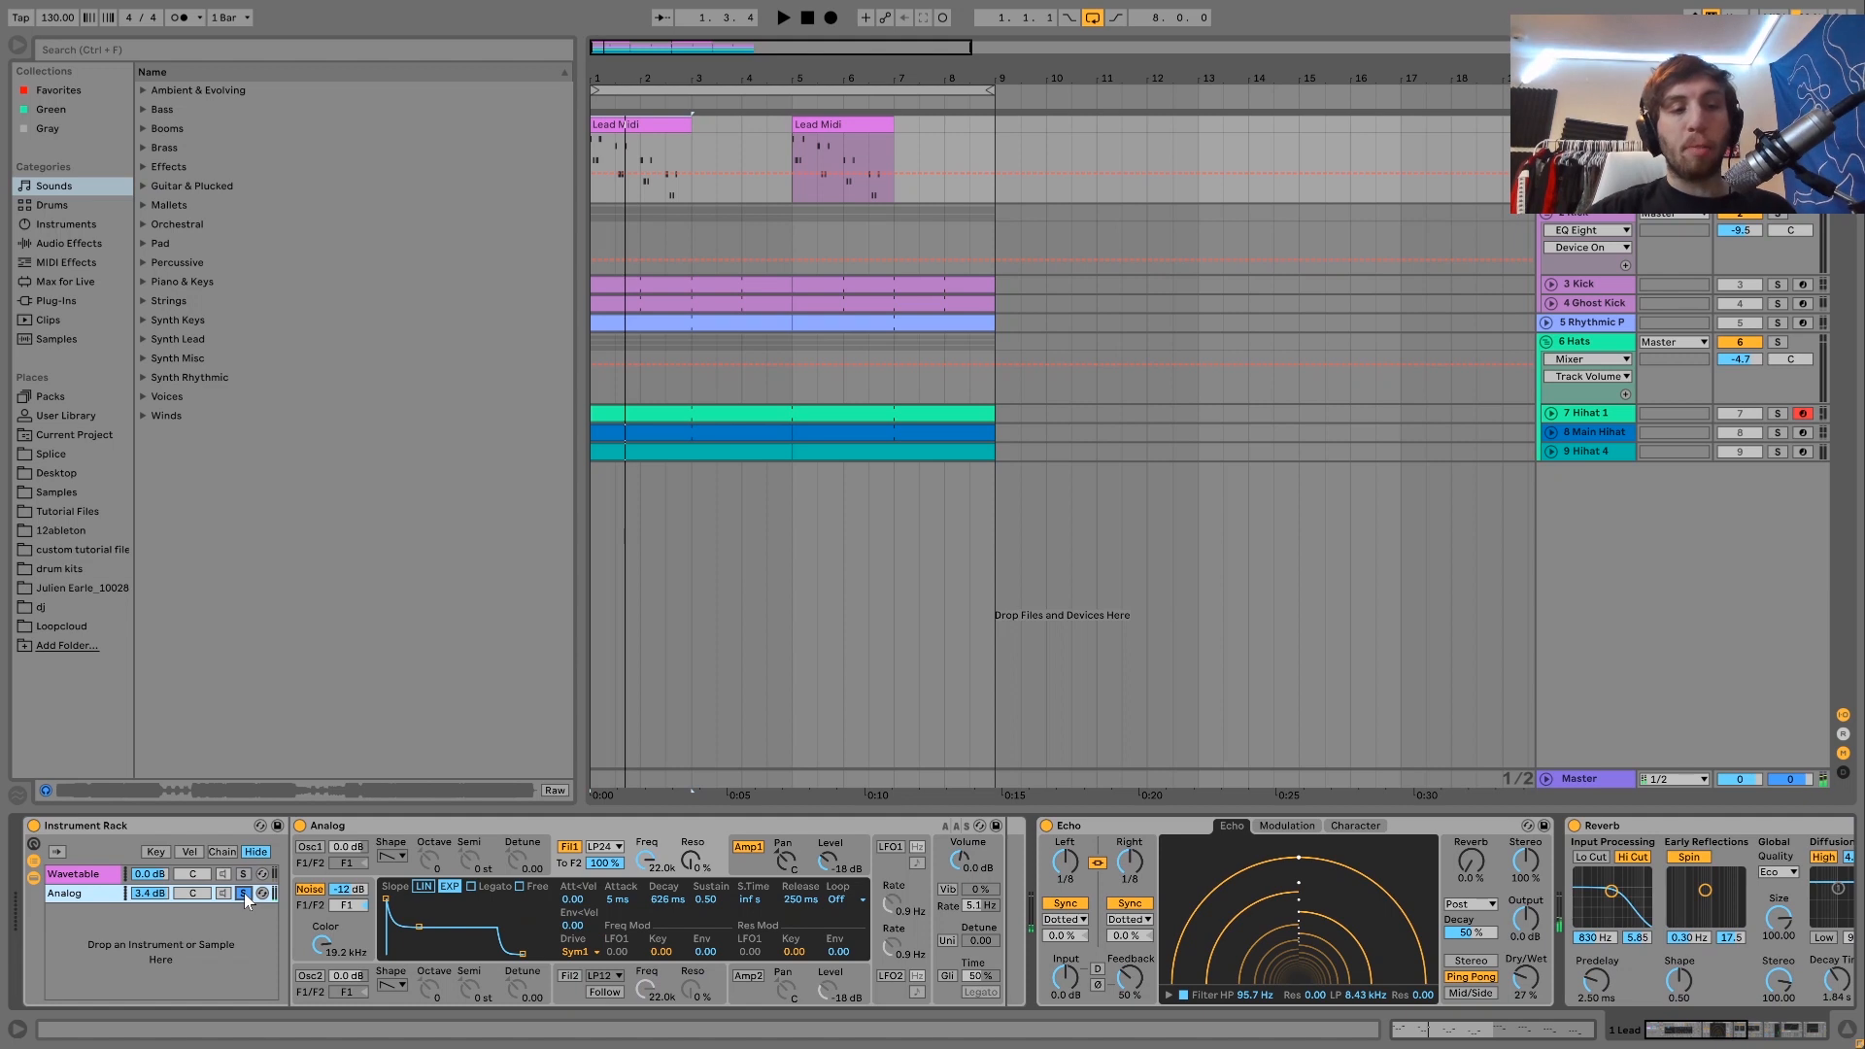
{"action": "key", "text": "space"}
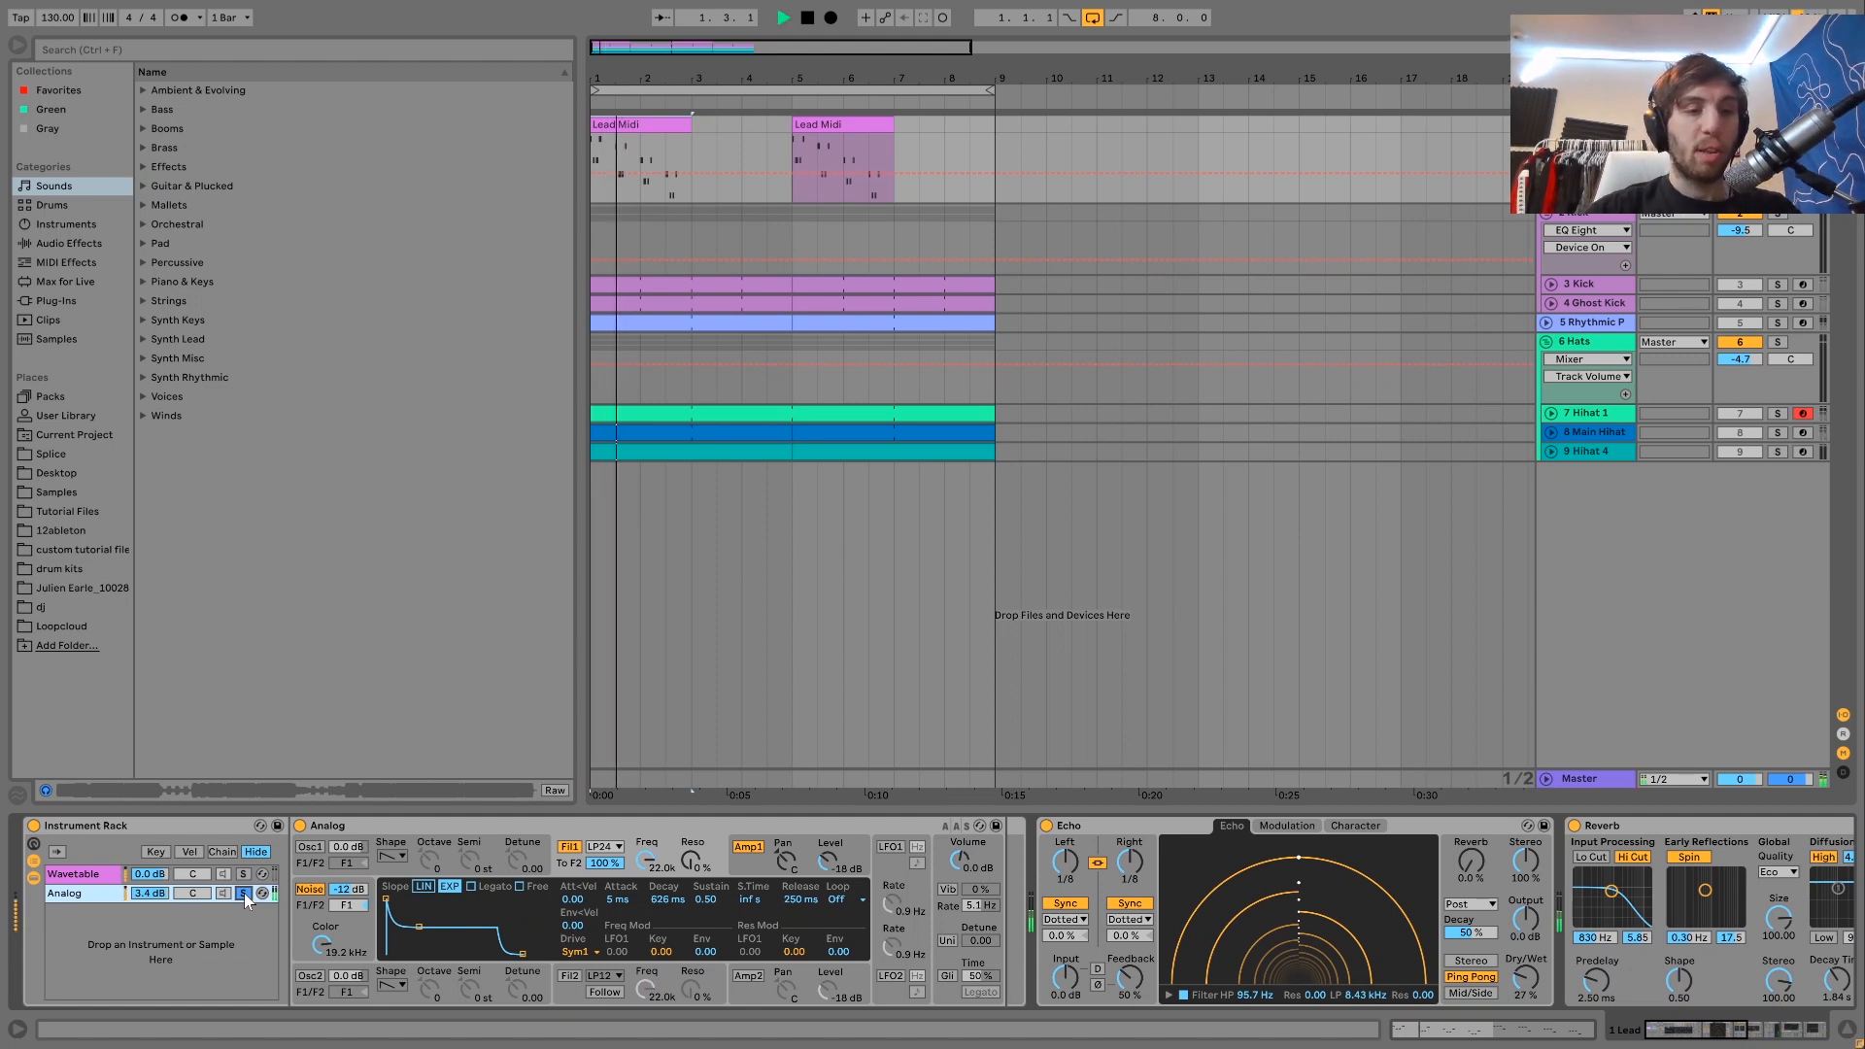
{"action": "left_click", "coordinate": [243, 894]}
{"action": "key", "text": "space"}
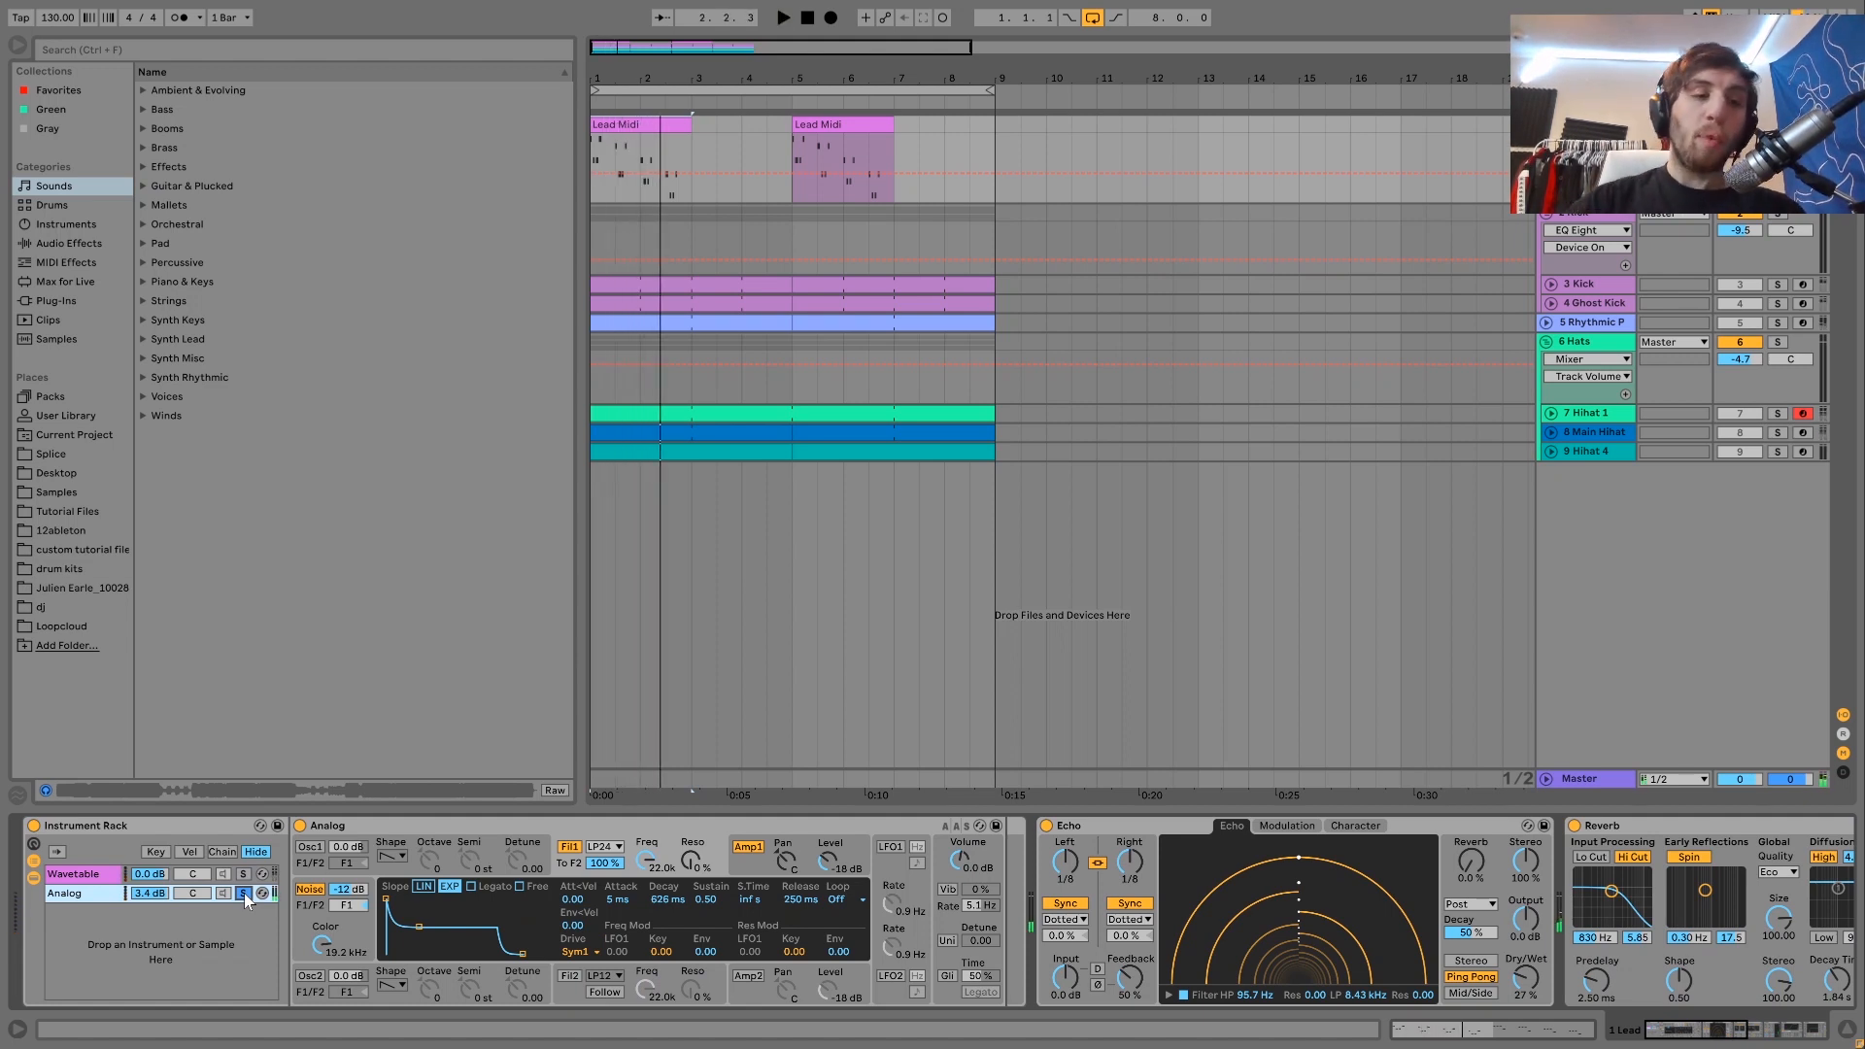
{"action": "left_click", "coordinate": [243, 894]}
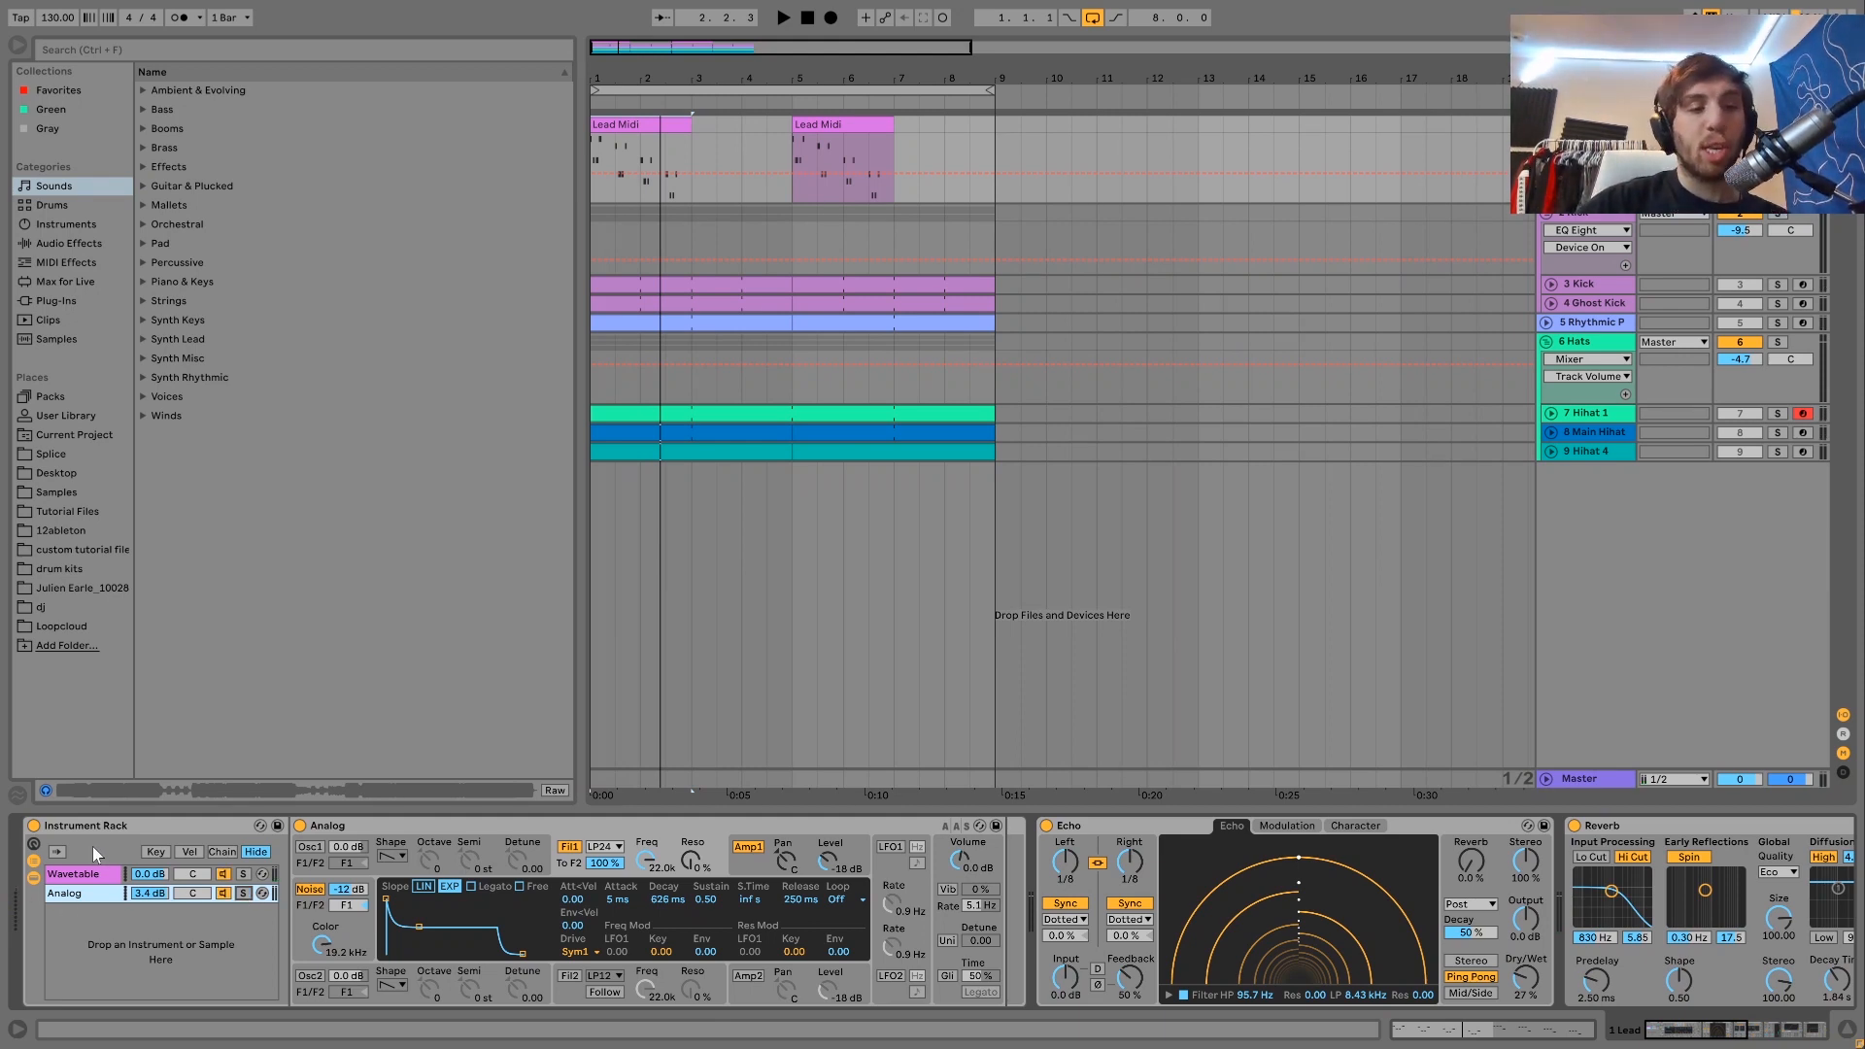
Solo the Wavetable chain and listen to the lead while examining the synth's Osc 1 settings
{"action": "left_click", "coordinate": [78, 874]}
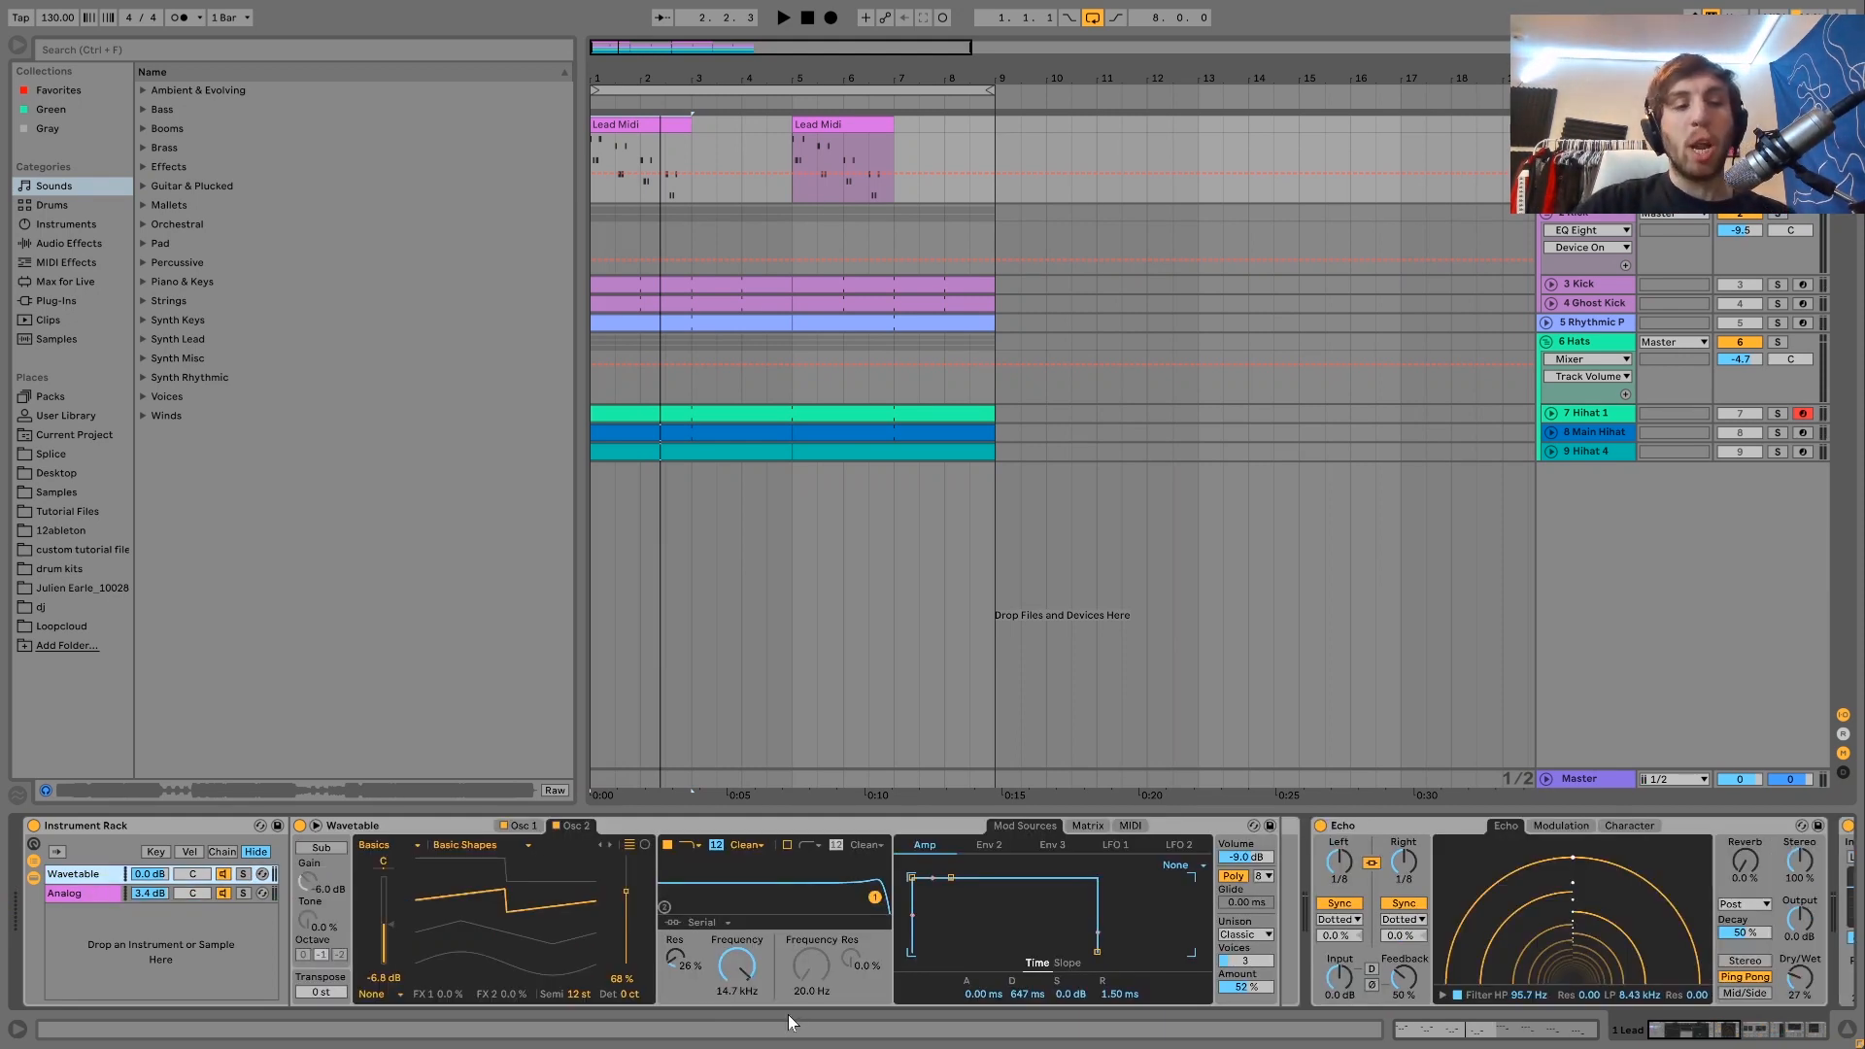
{"action": "left_click", "coordinate": [243, 874]}
{"action": "key", "text": "space"}
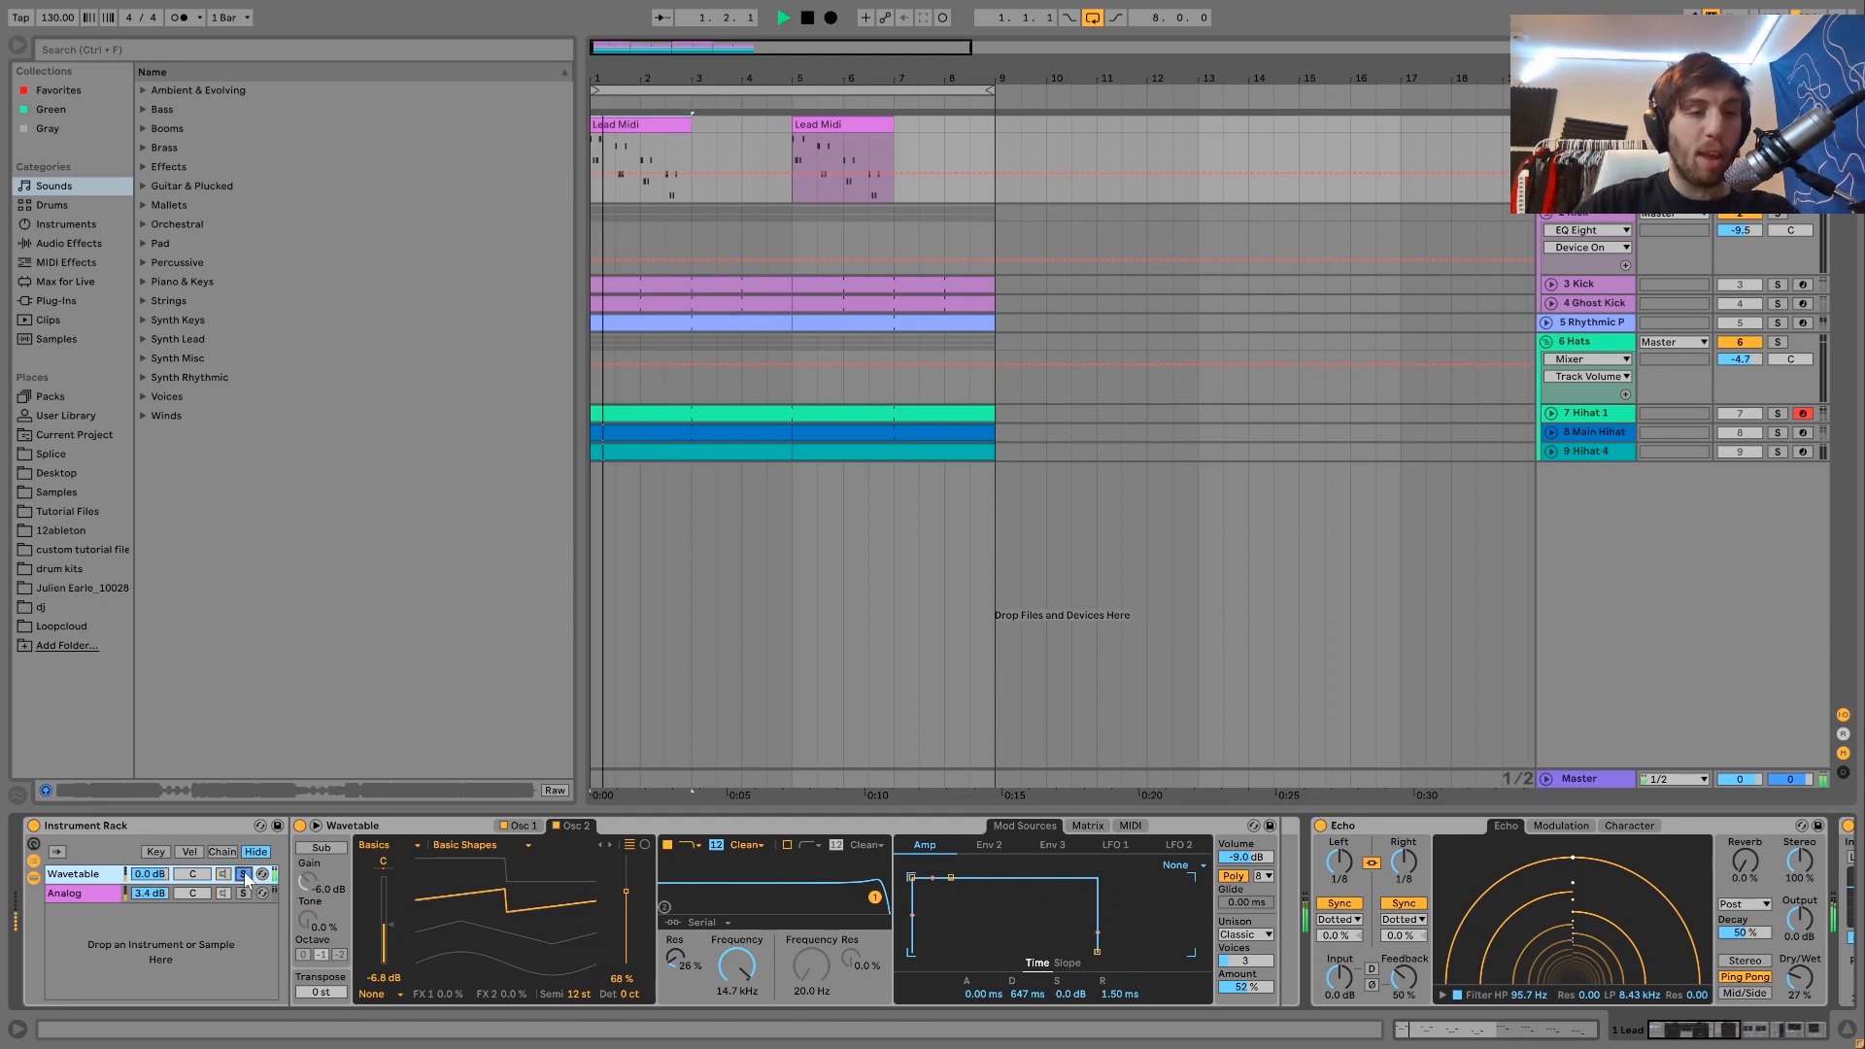
{"action": "left_click", "coordinate": [529, 825]}
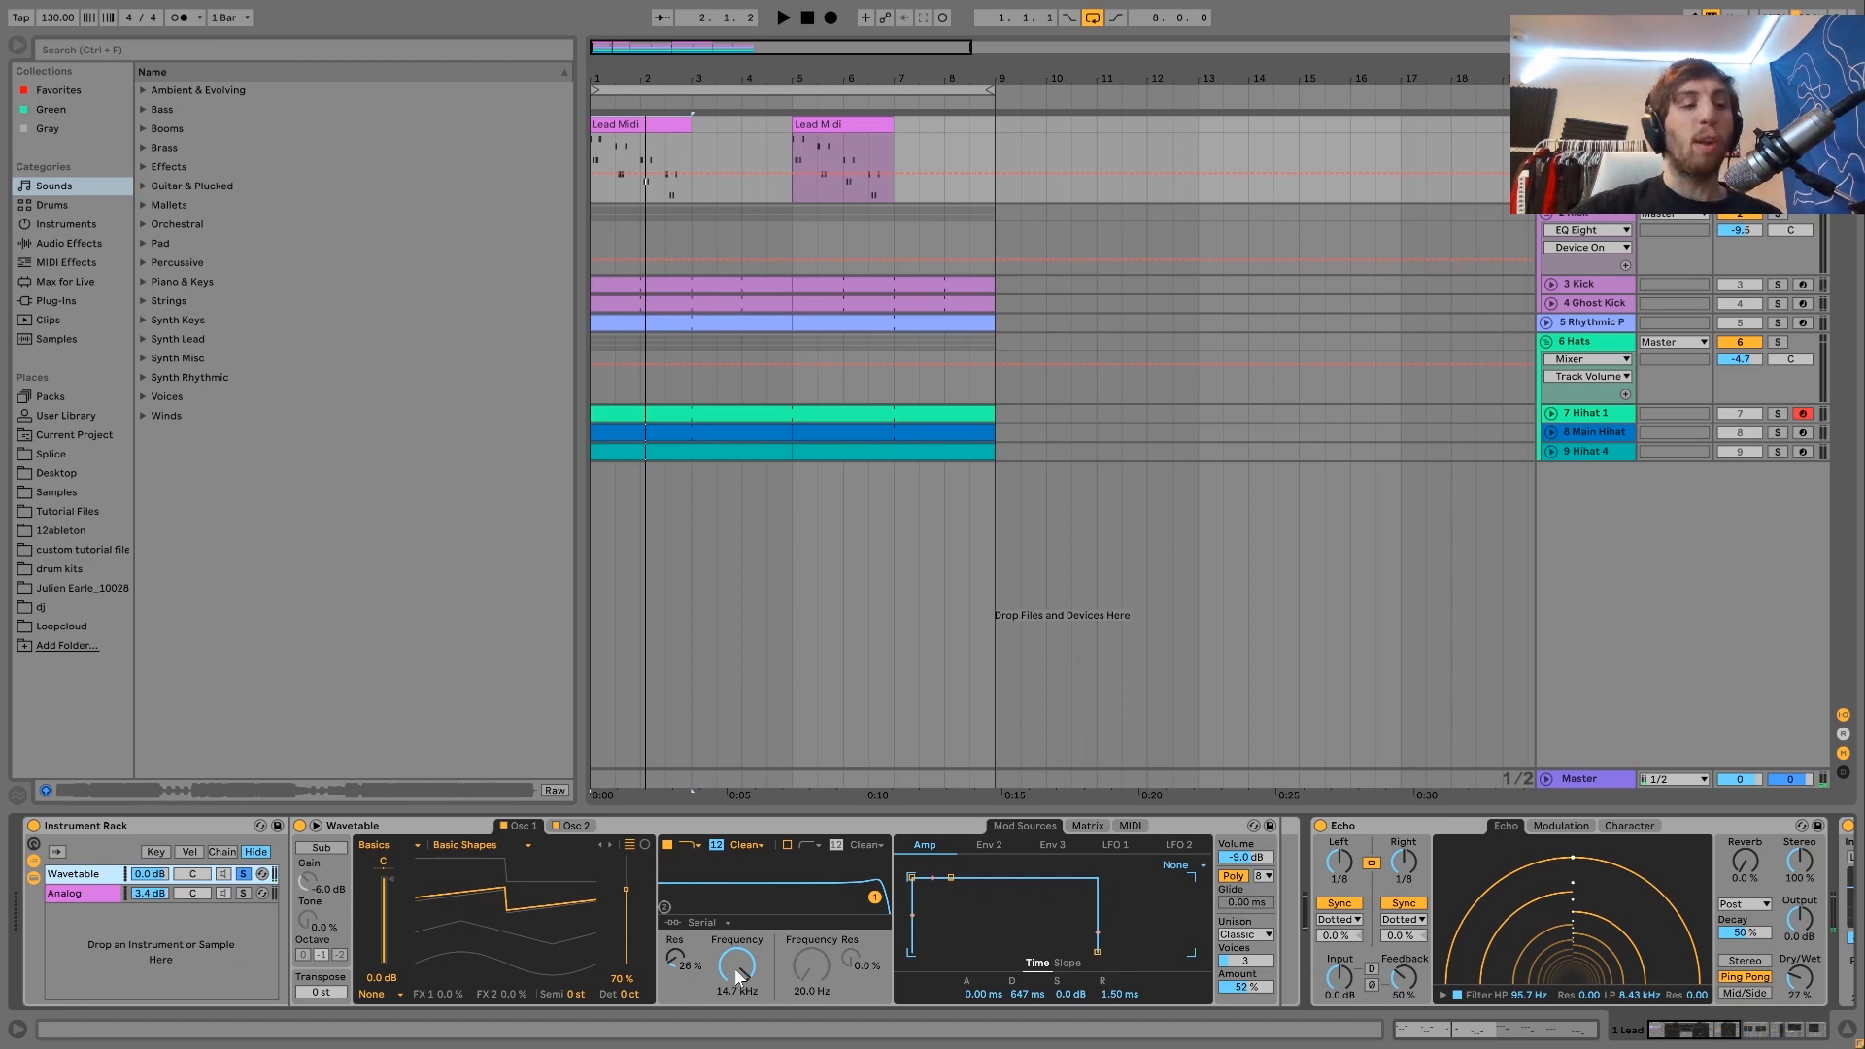
{"action": "key", "text": "space"}
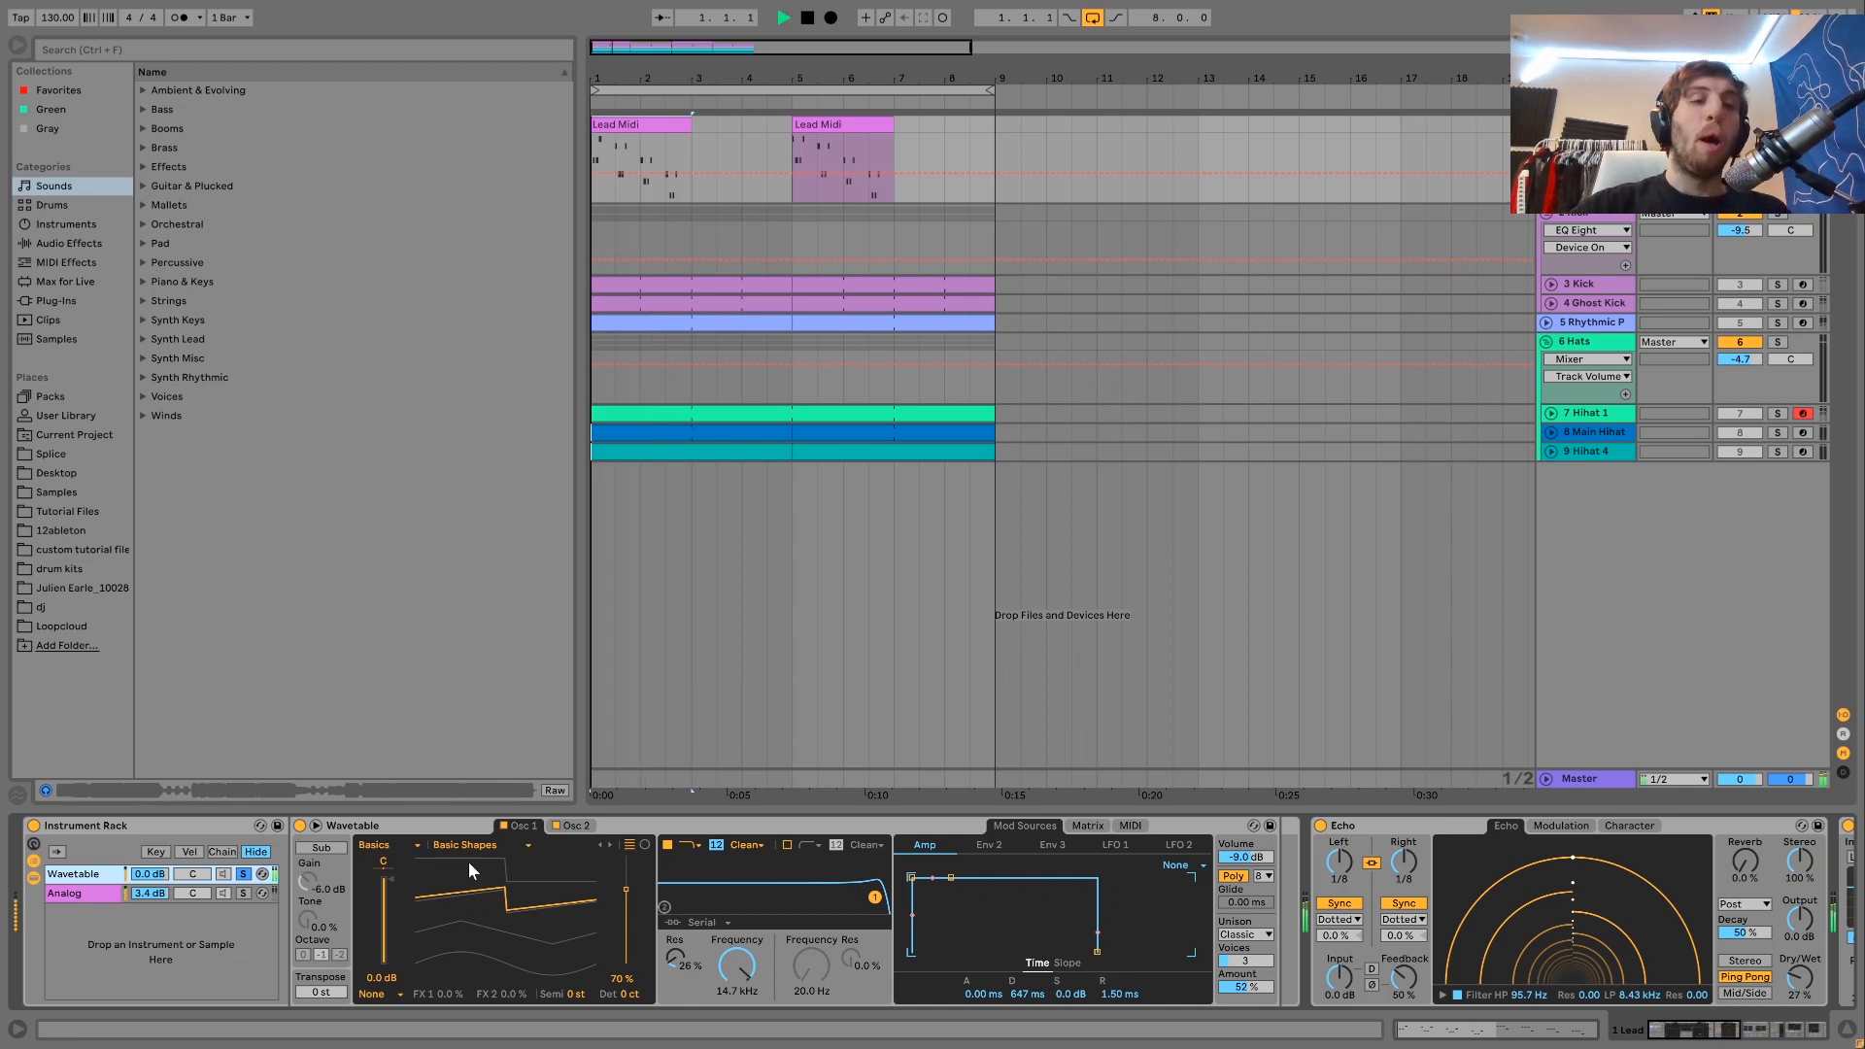
Compare the lead through both rack chains together with the Analog chain soloed on its own
{"action": "left_click", "coordinate": [242, 874]}
{"action": "key", "text": "space"}
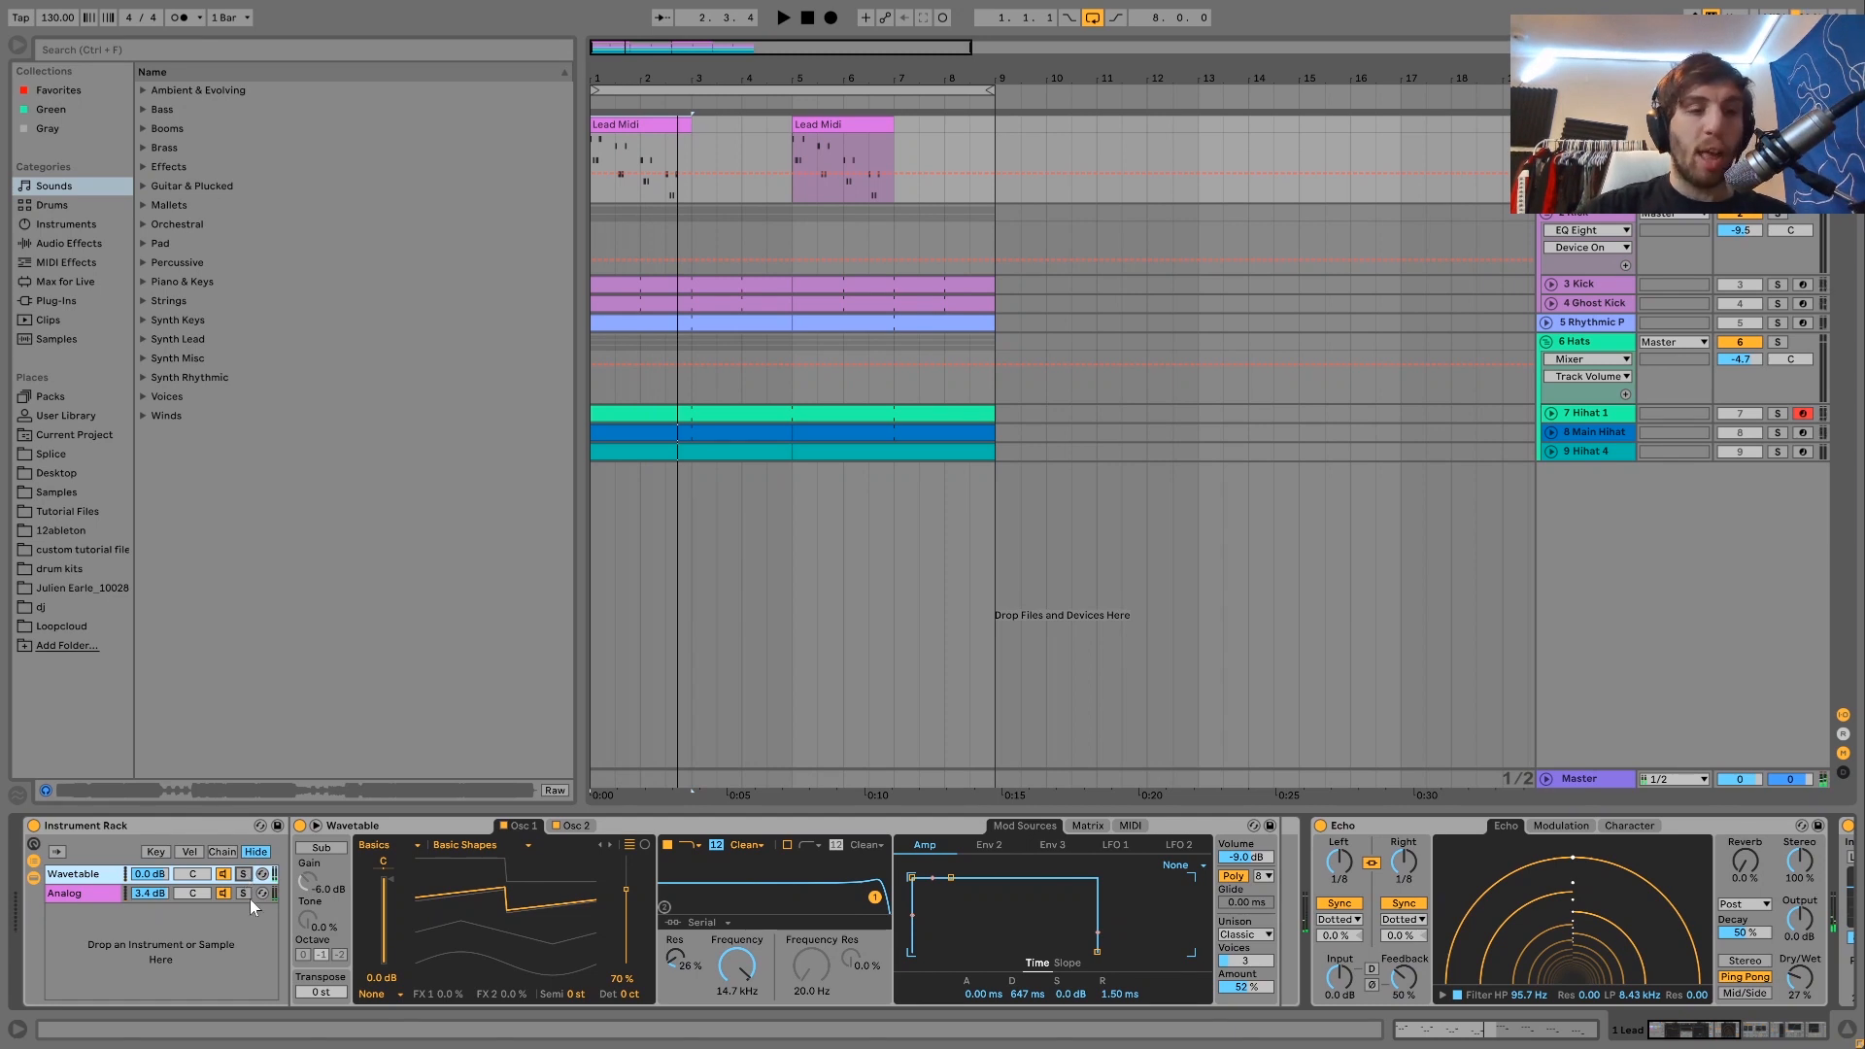
{"action": "left_click", "coordinate": [243, 874]}
{"action": "key", "text": "space"}
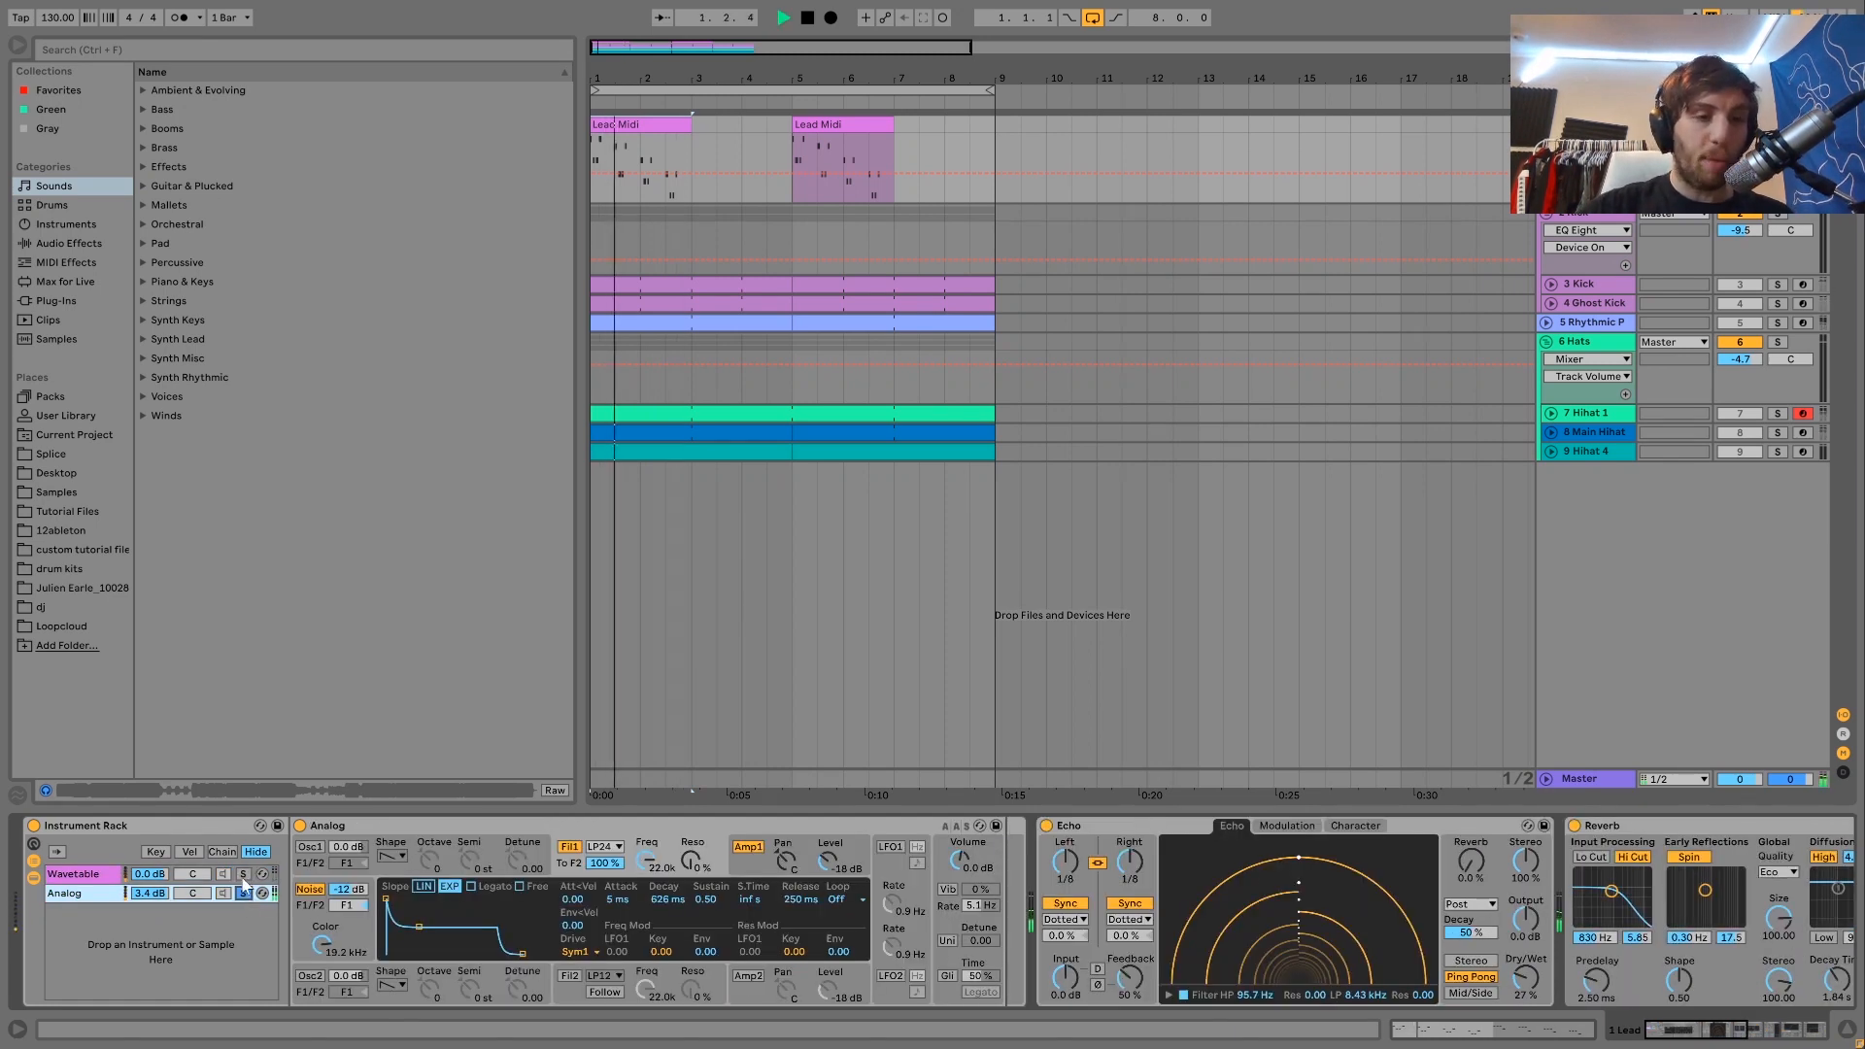
{"action": "key", "text": "space"}
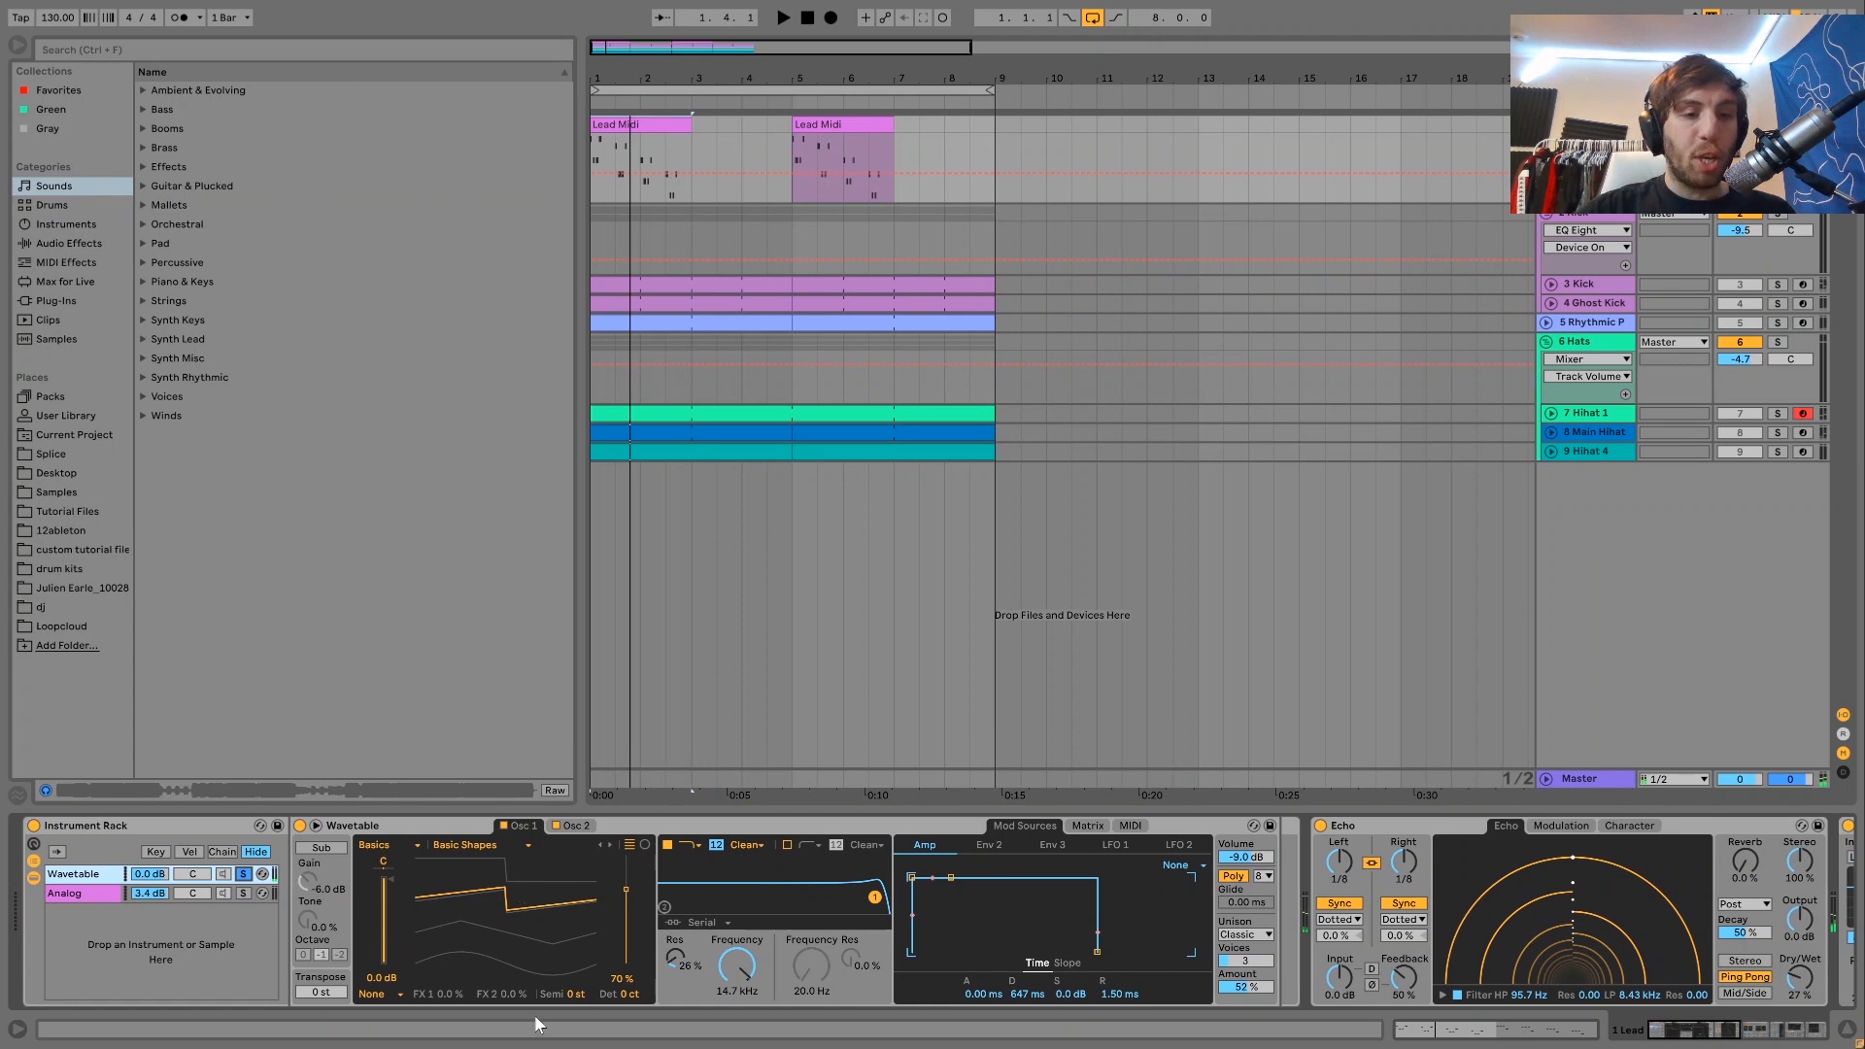
Review Wavetable's Osc 2 settings, and inspect Analog's Amp1 envelope with its chain soloed before clearing the solo
{"action": "left_click", "coordinate": [570, 825]}
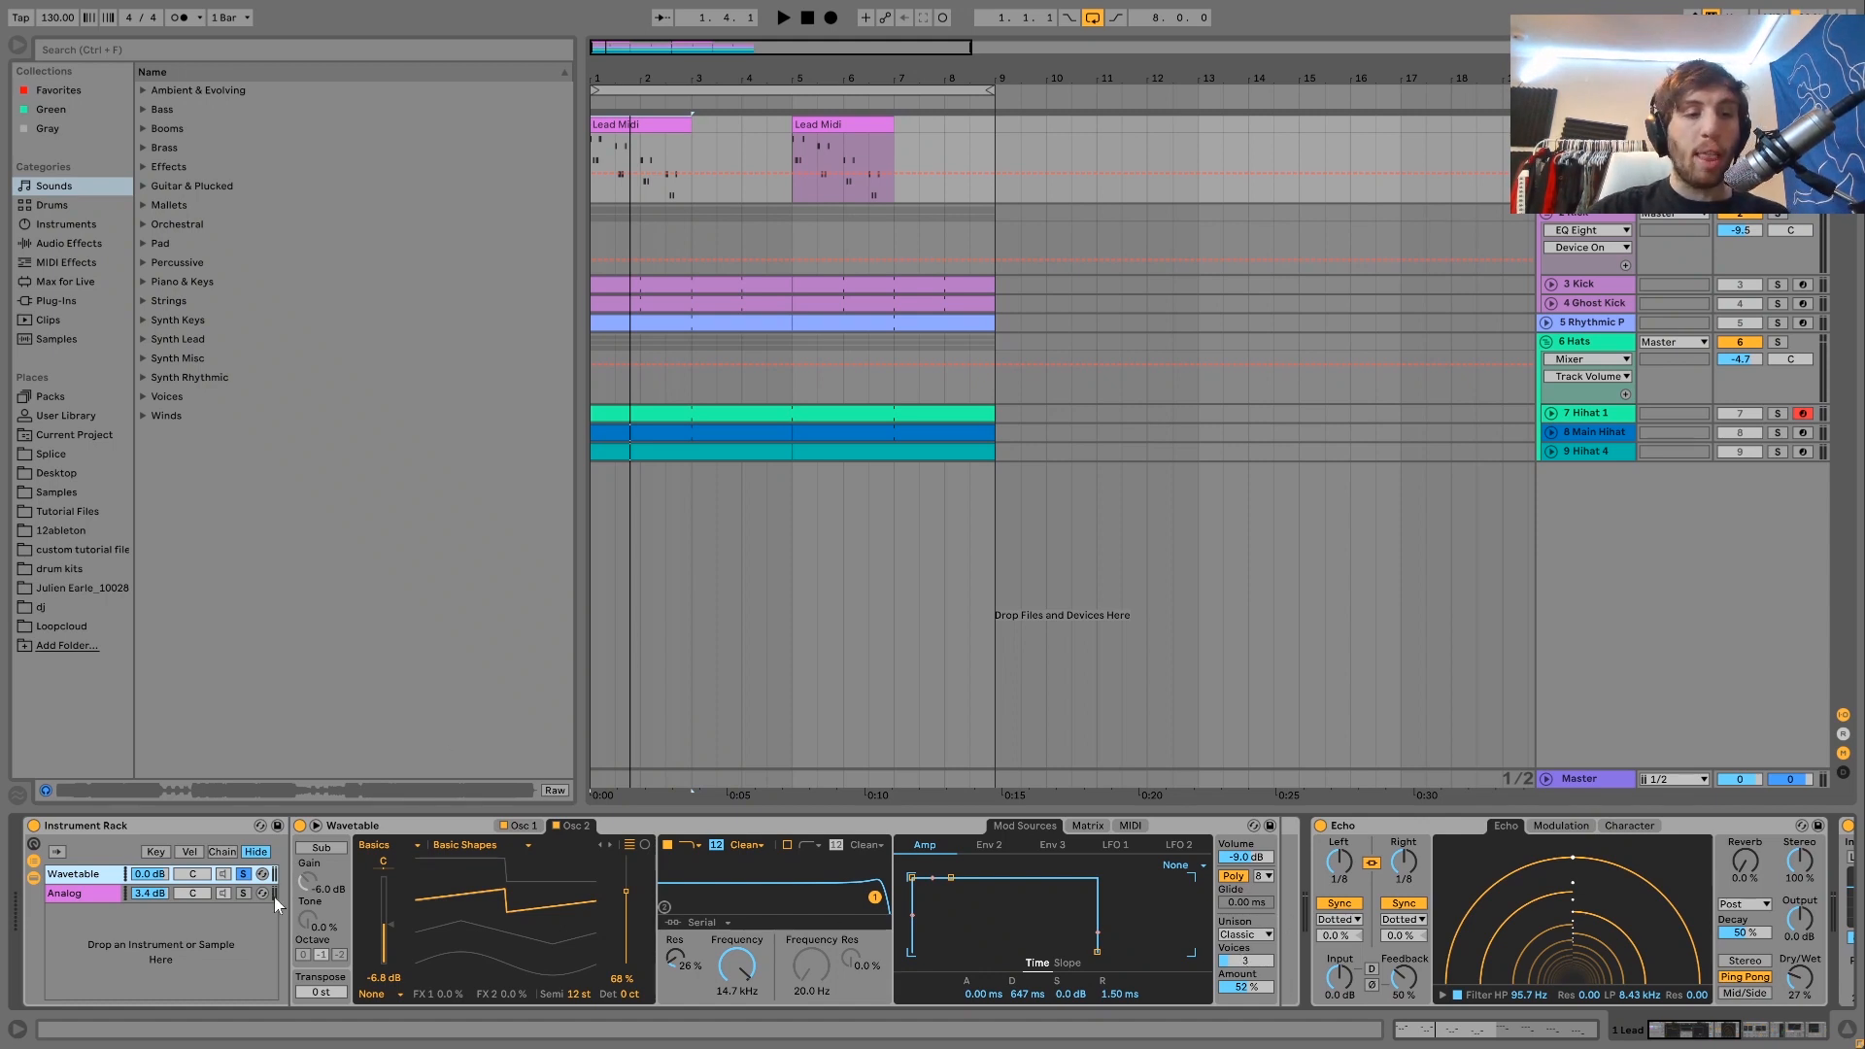
{"action": "left_click", "coordinate": [245, 894]}
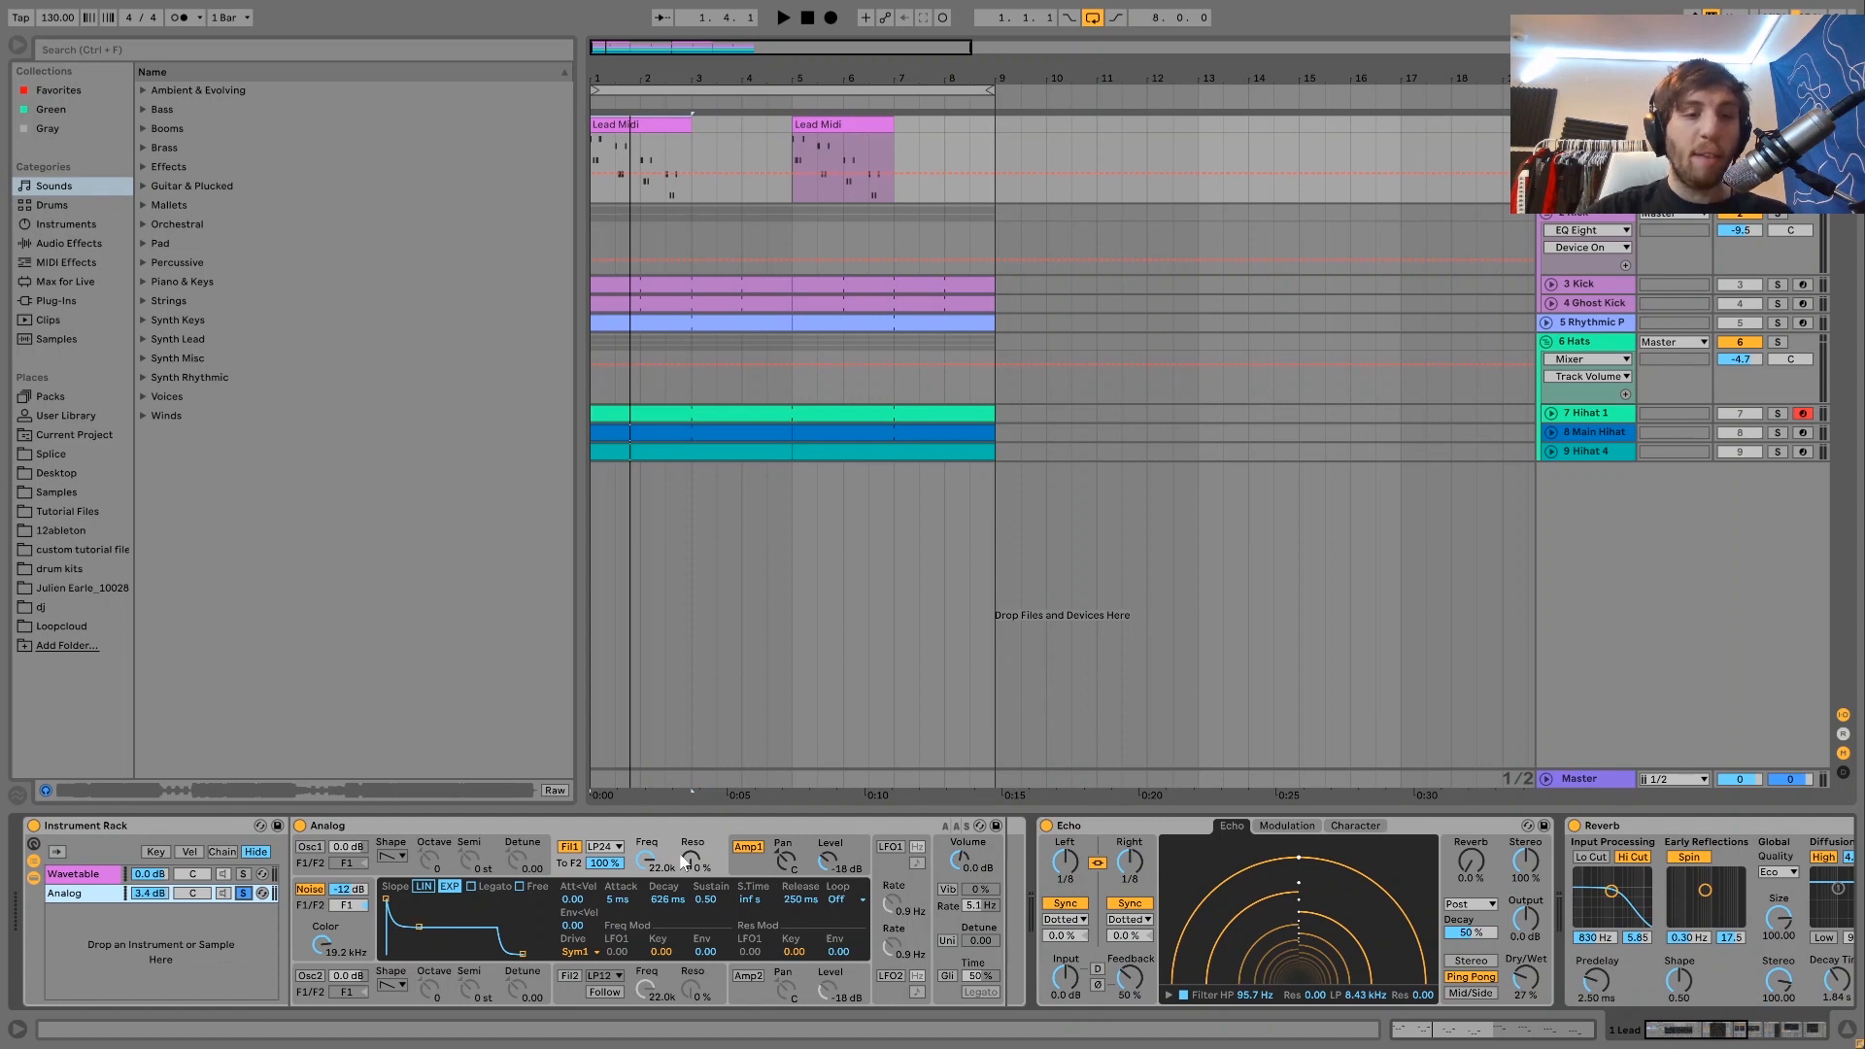
{"action": "left_click", "coordinate": [747, 869]}
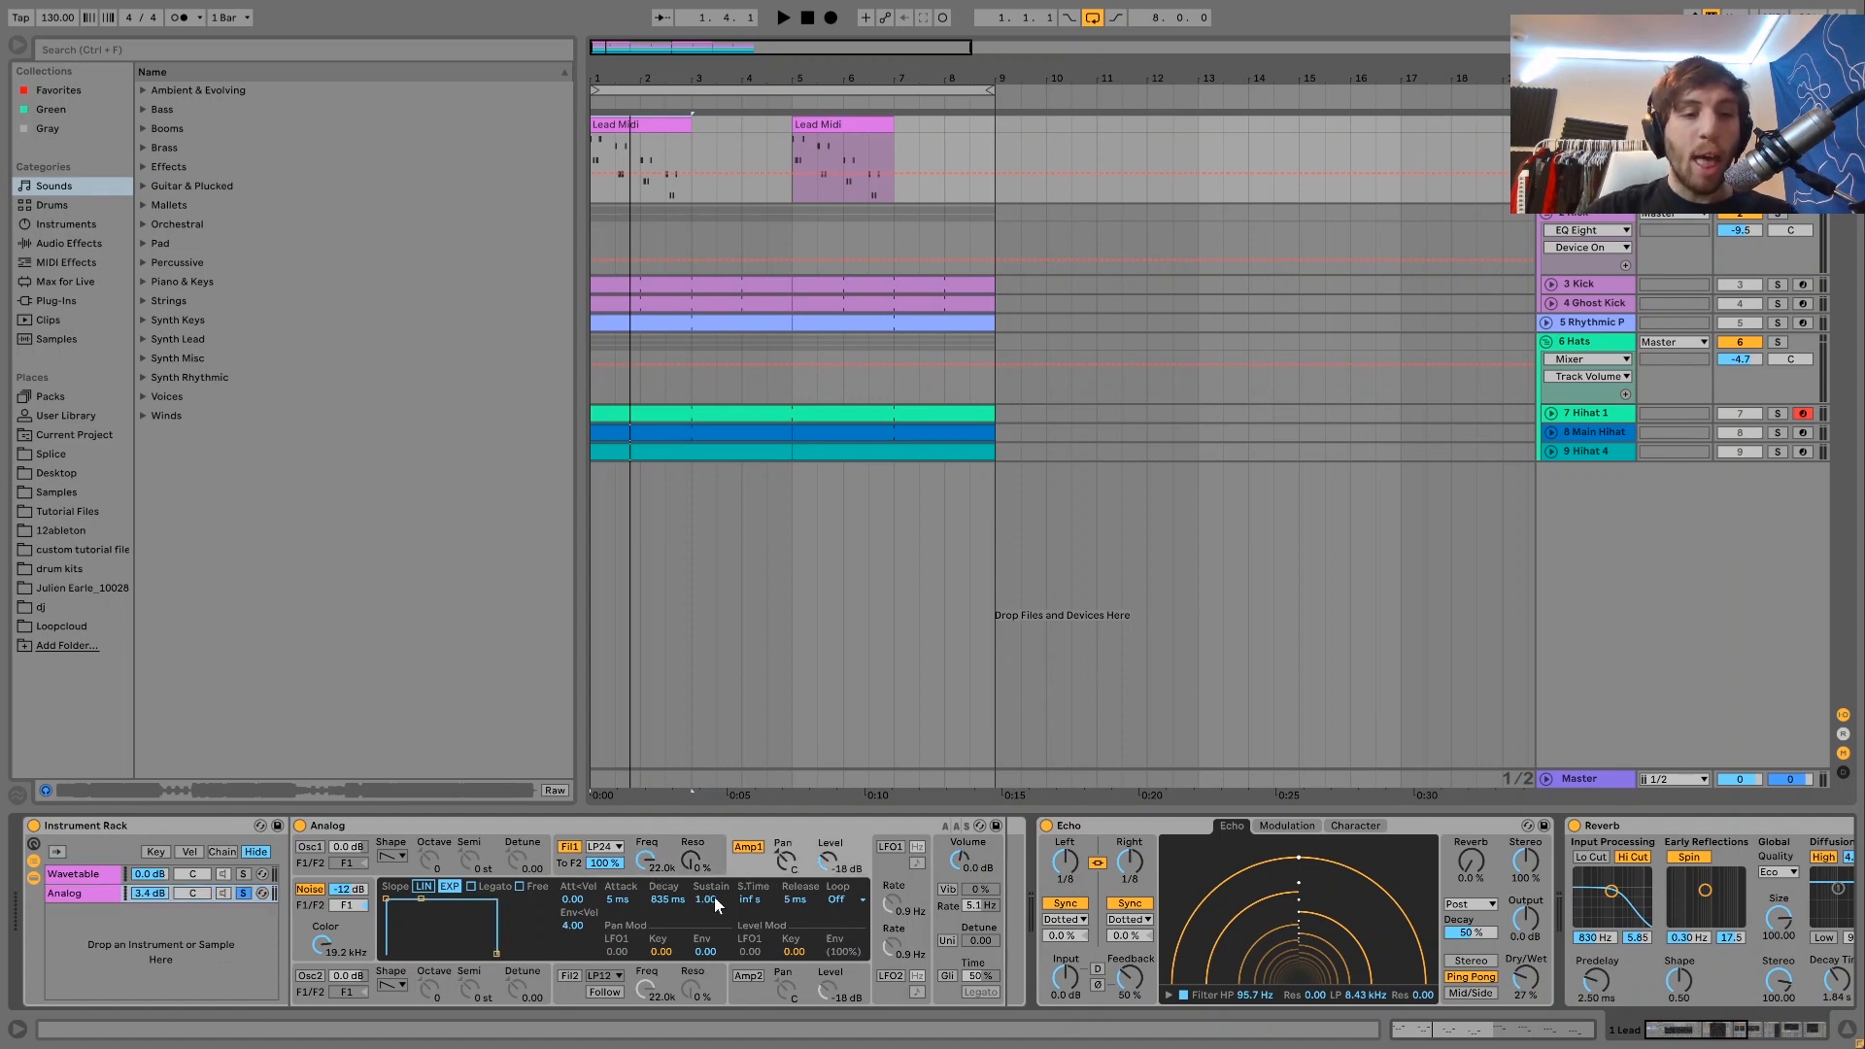
{"action": "left_click", "coordinate": [243, 894]}
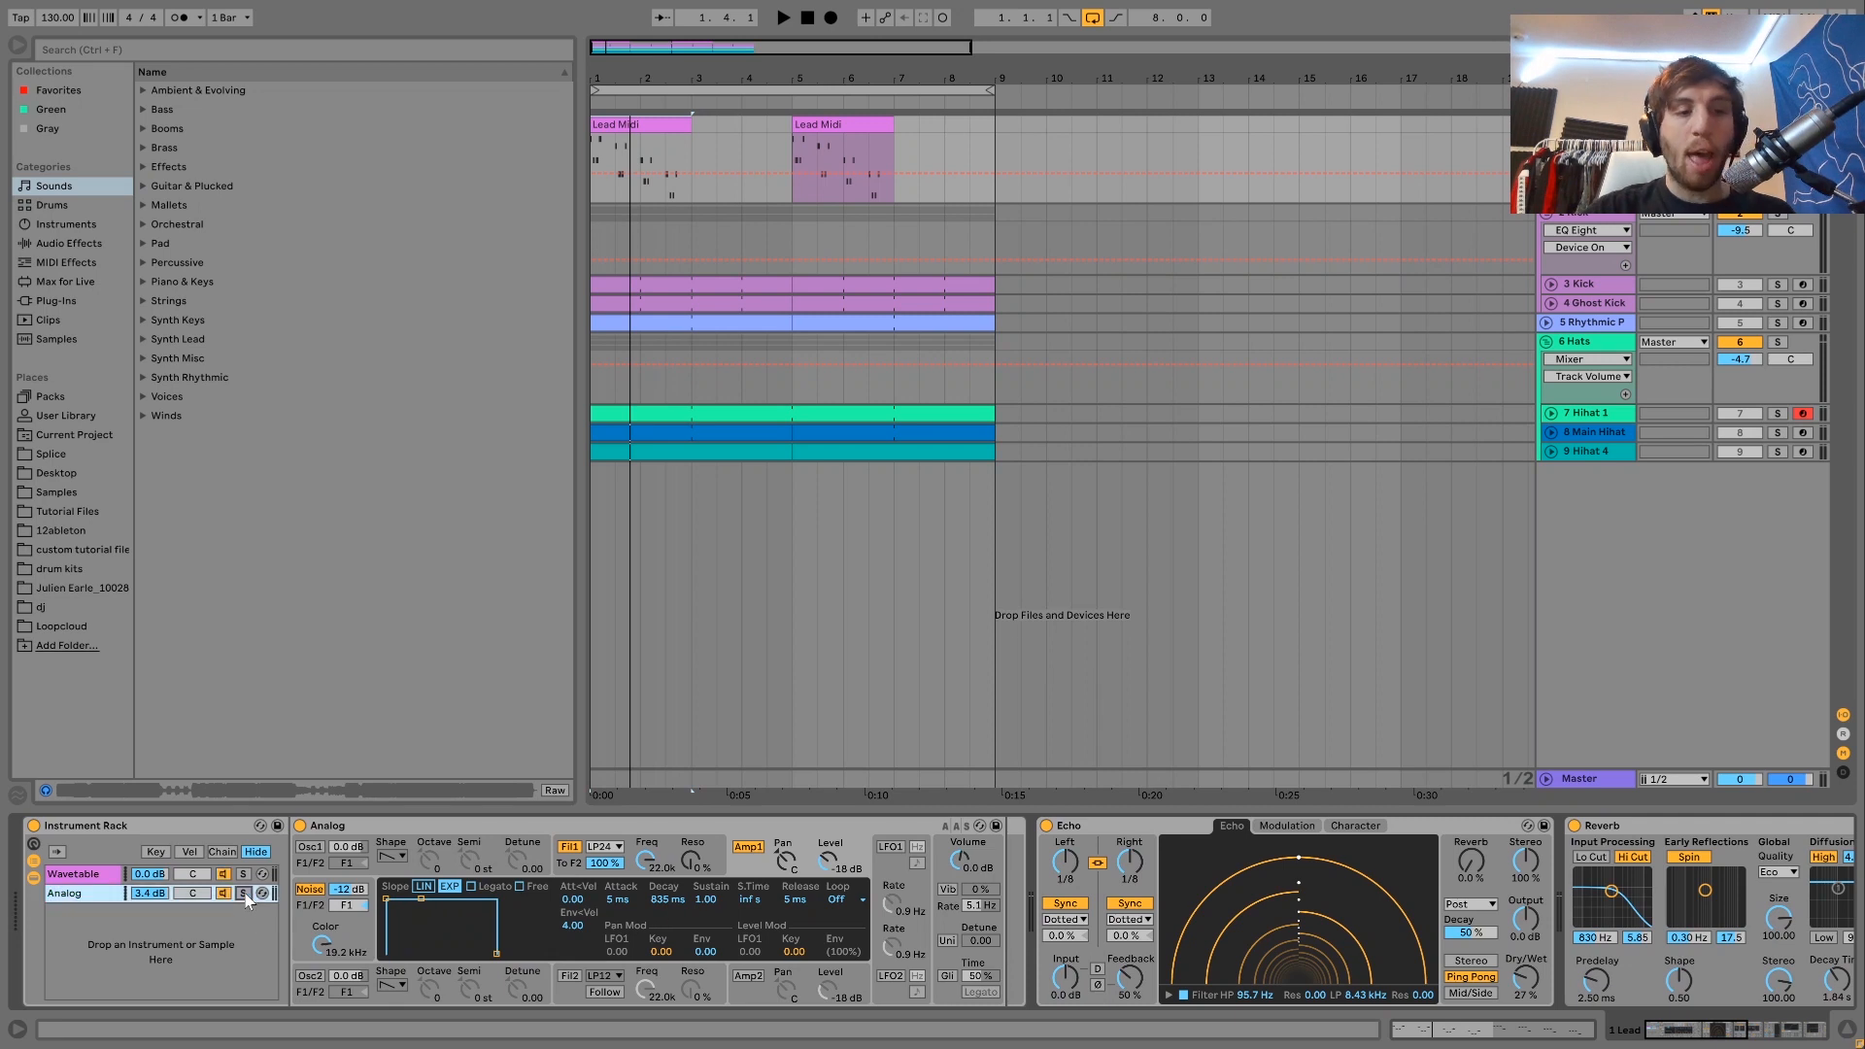
Hide the rack's synth devices and play the lead while examining its effects from Echo and Reverb through Drum Buss, Saturator and Auto Filter
{"action": "left_click", "coordinate": [33, 876]}
{"action": "key", "text": "space"}
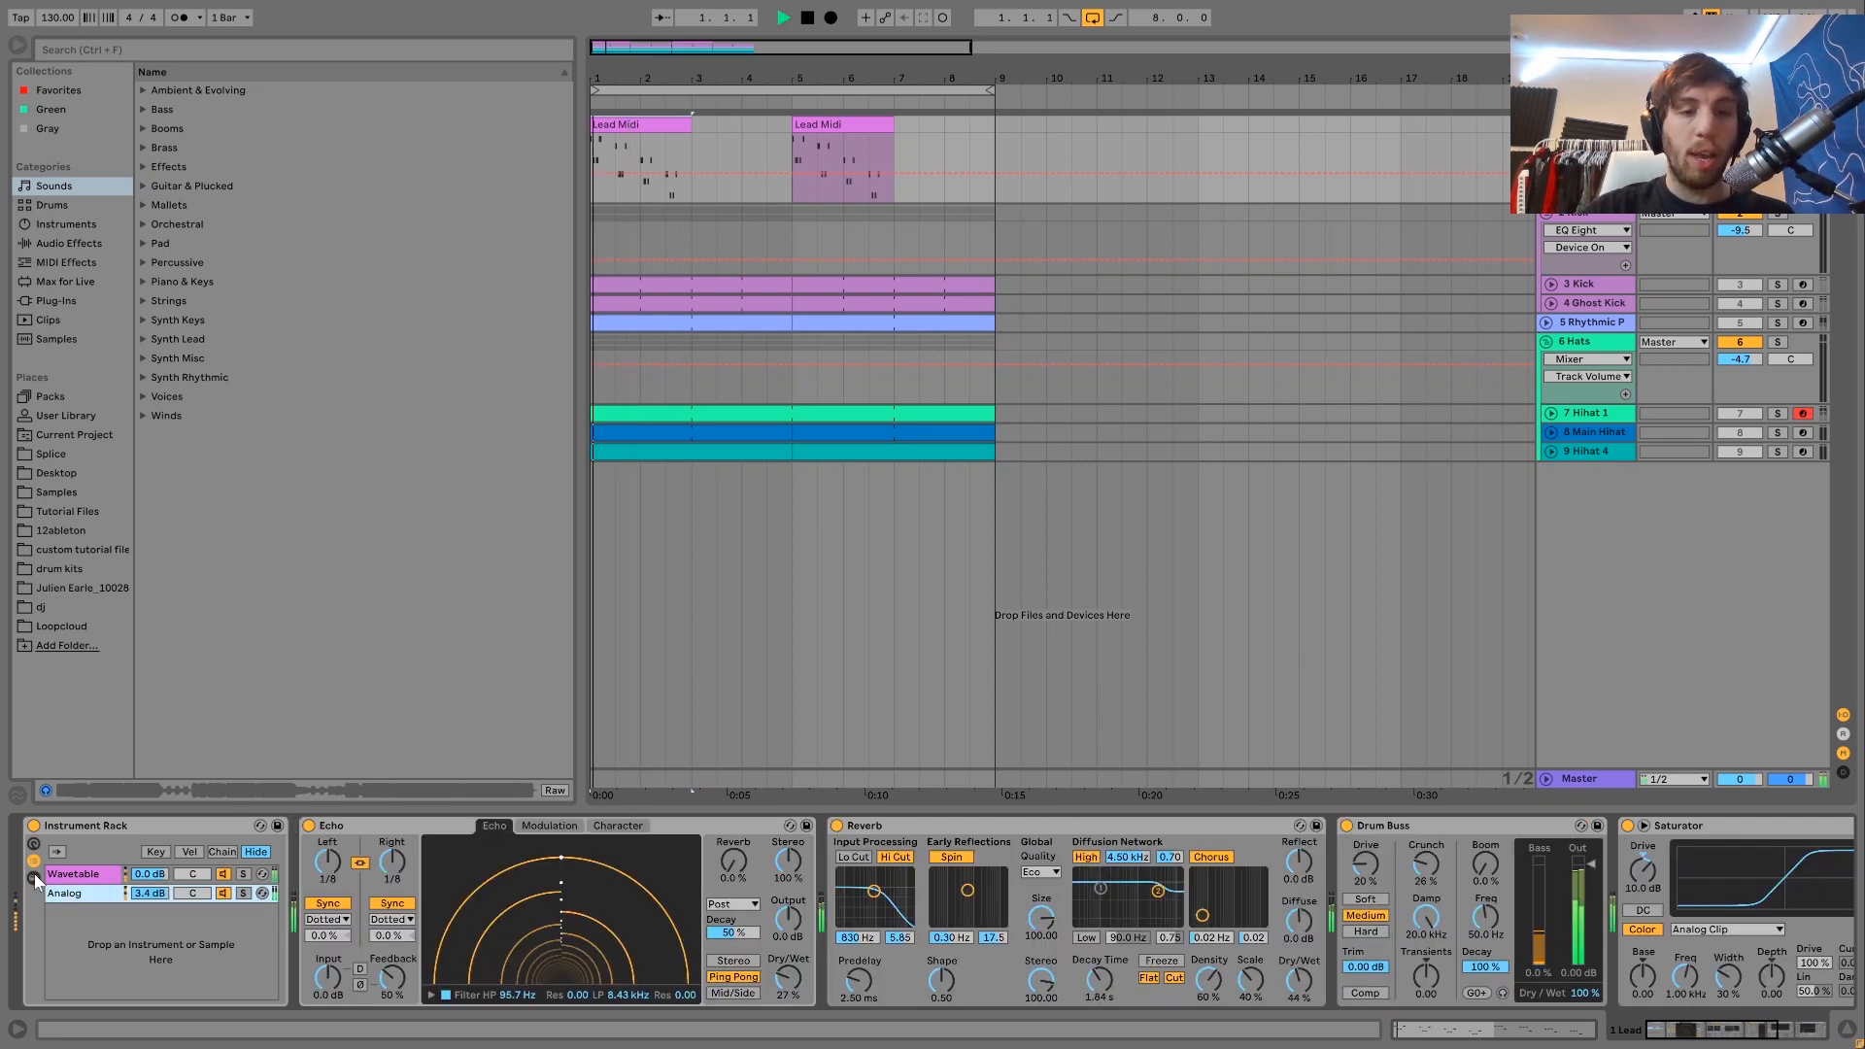
{"action": "key", "text": "space"}
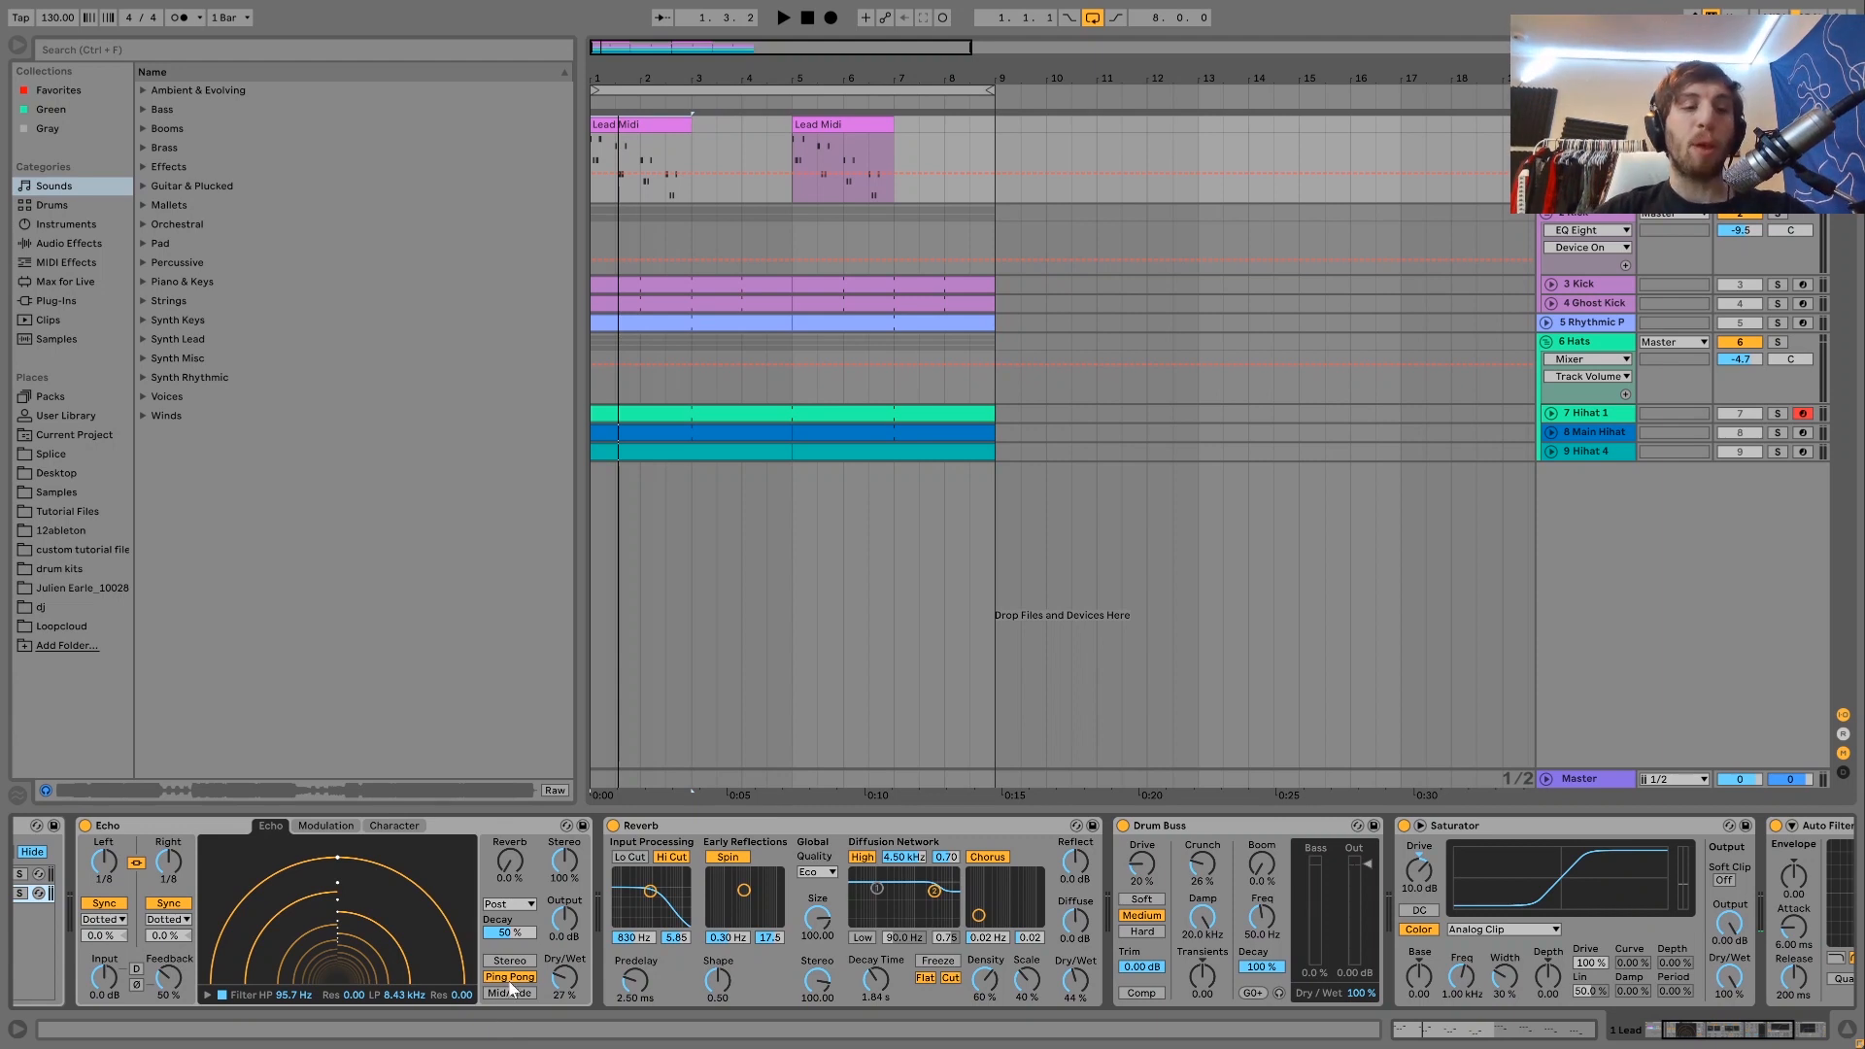
{"action": "key", "text": "space"}
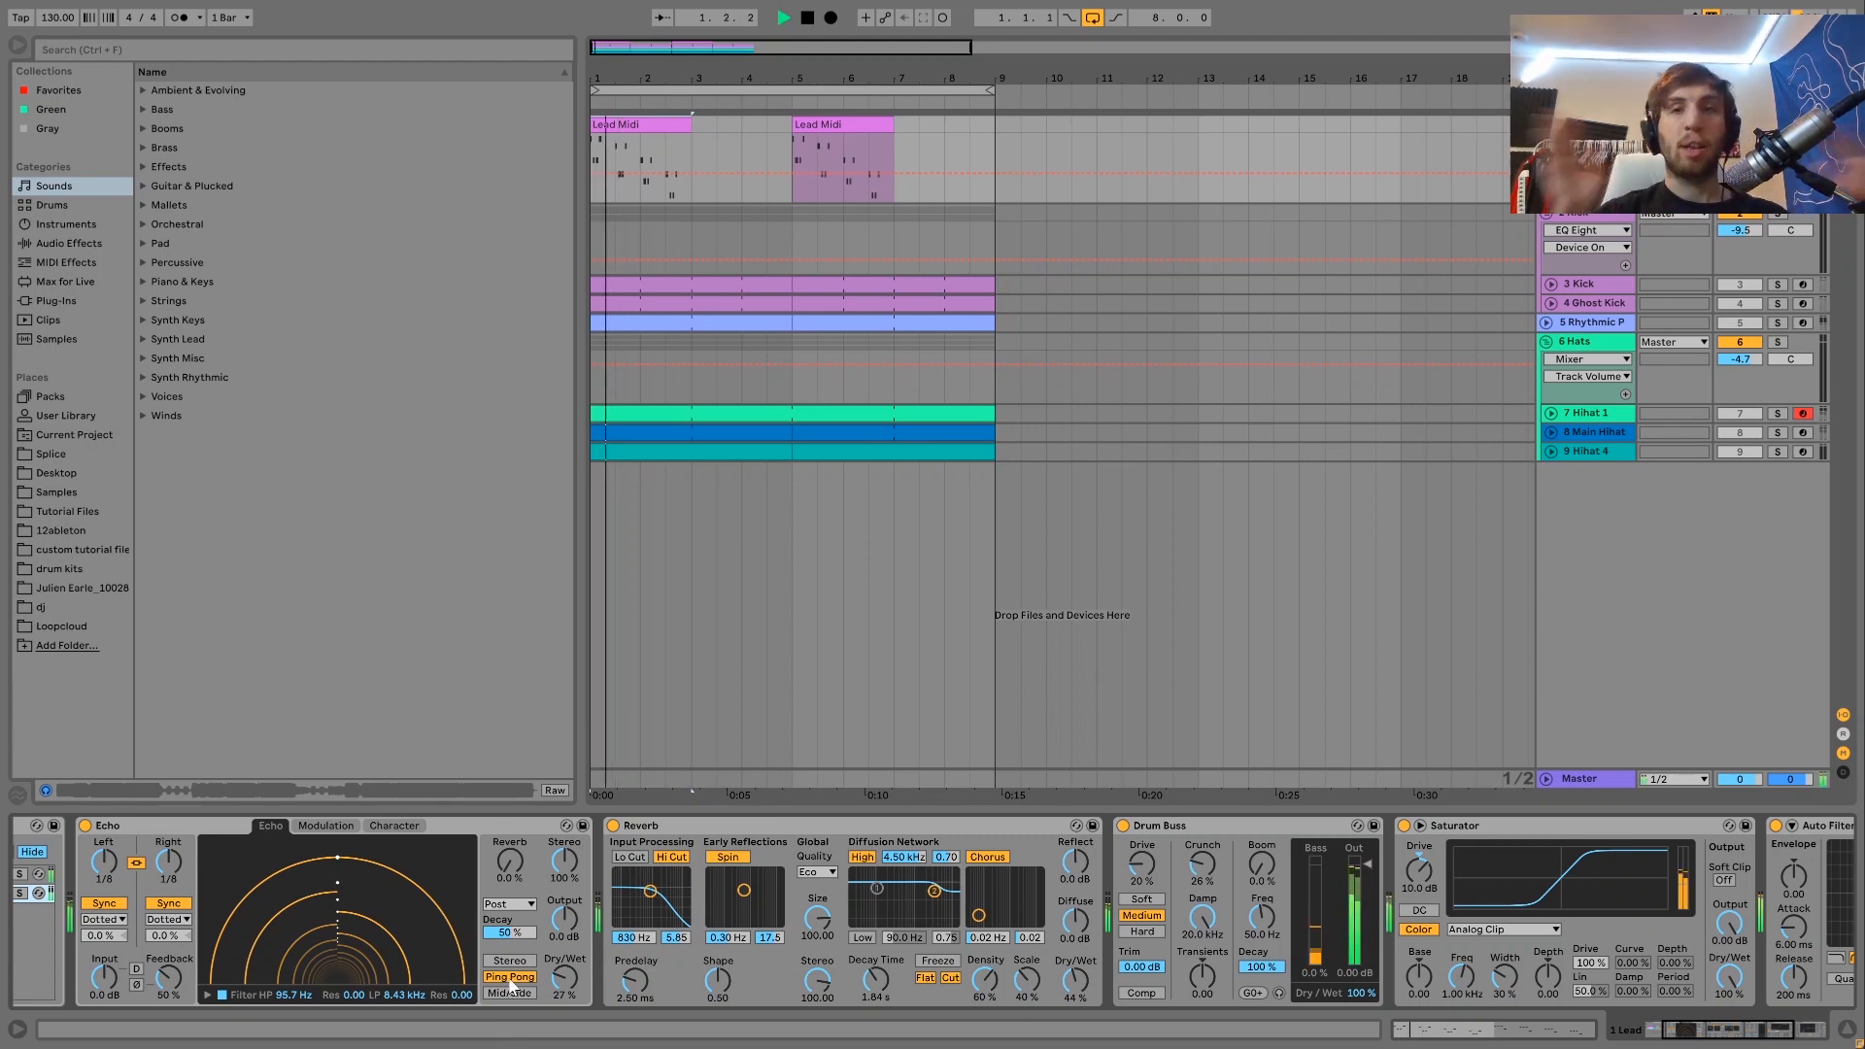
{"action": "key", "text": "space"}
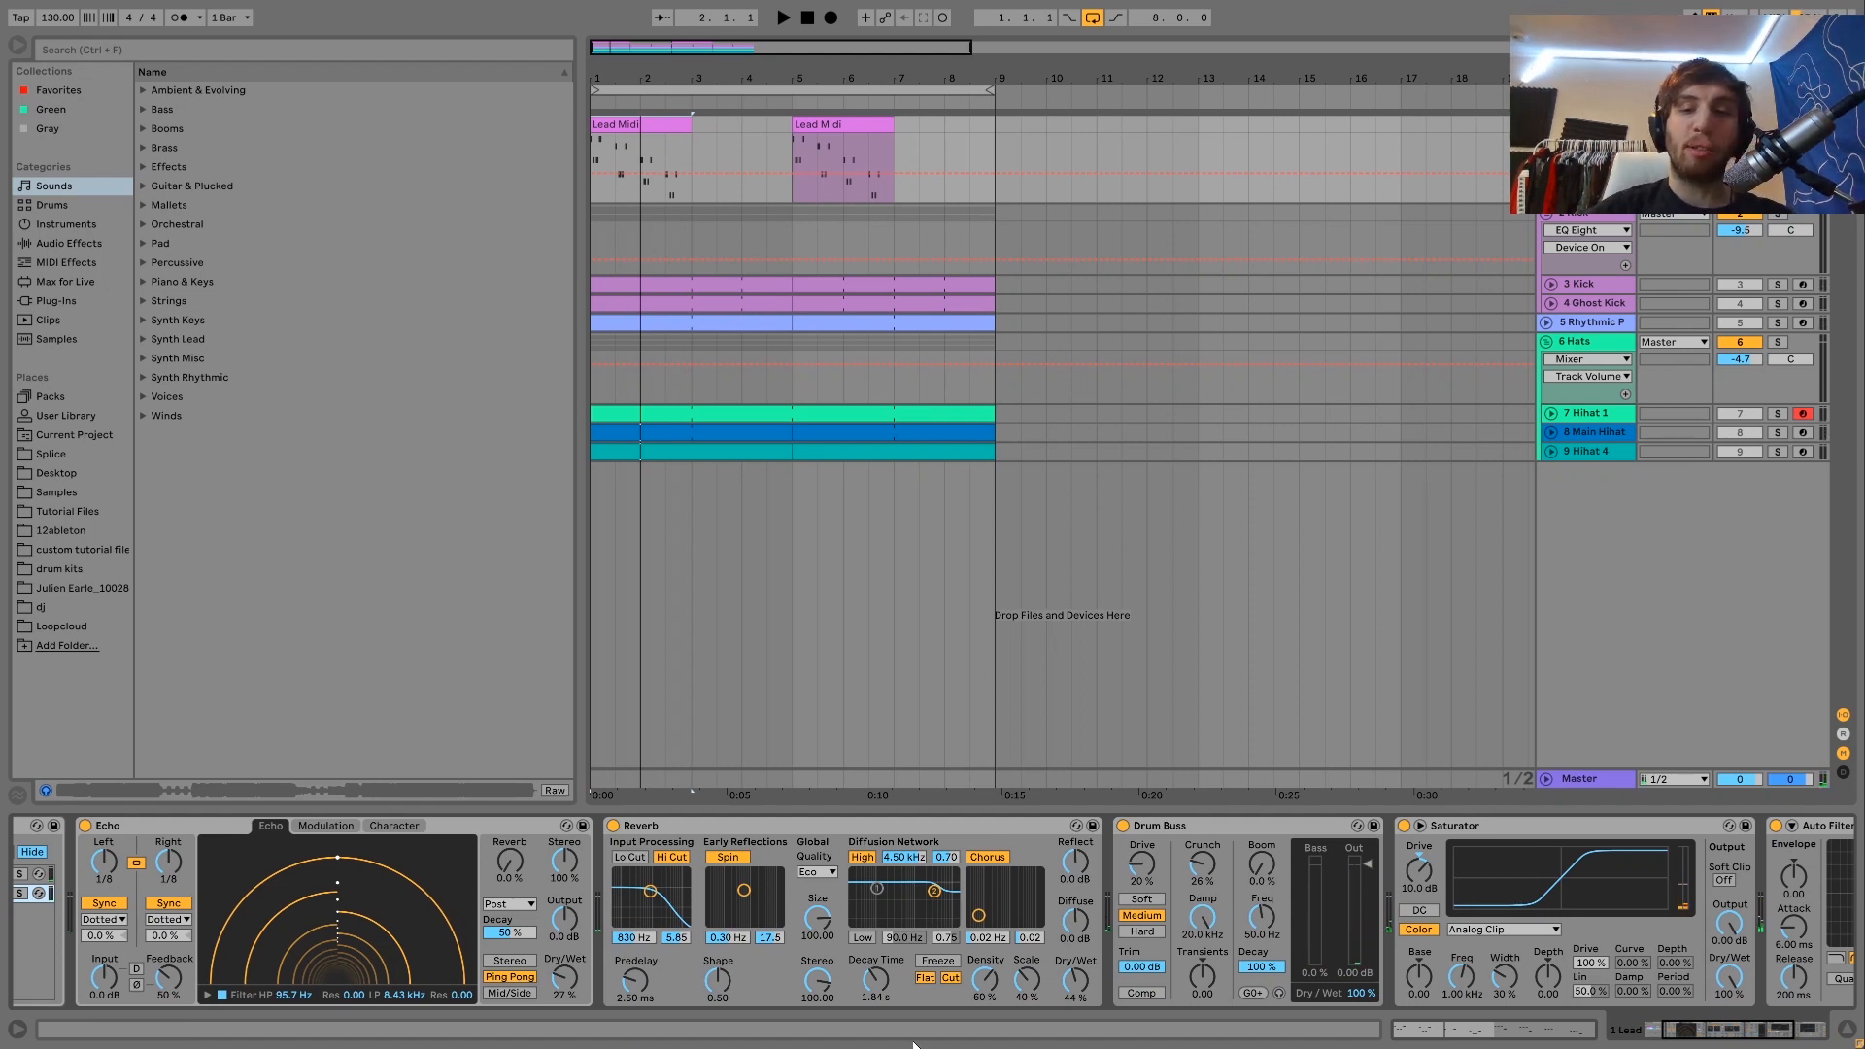
{"action": "scroll", "coordinate": [1076, 954], "scroll_direction": "right", "scroll_amount": 5}
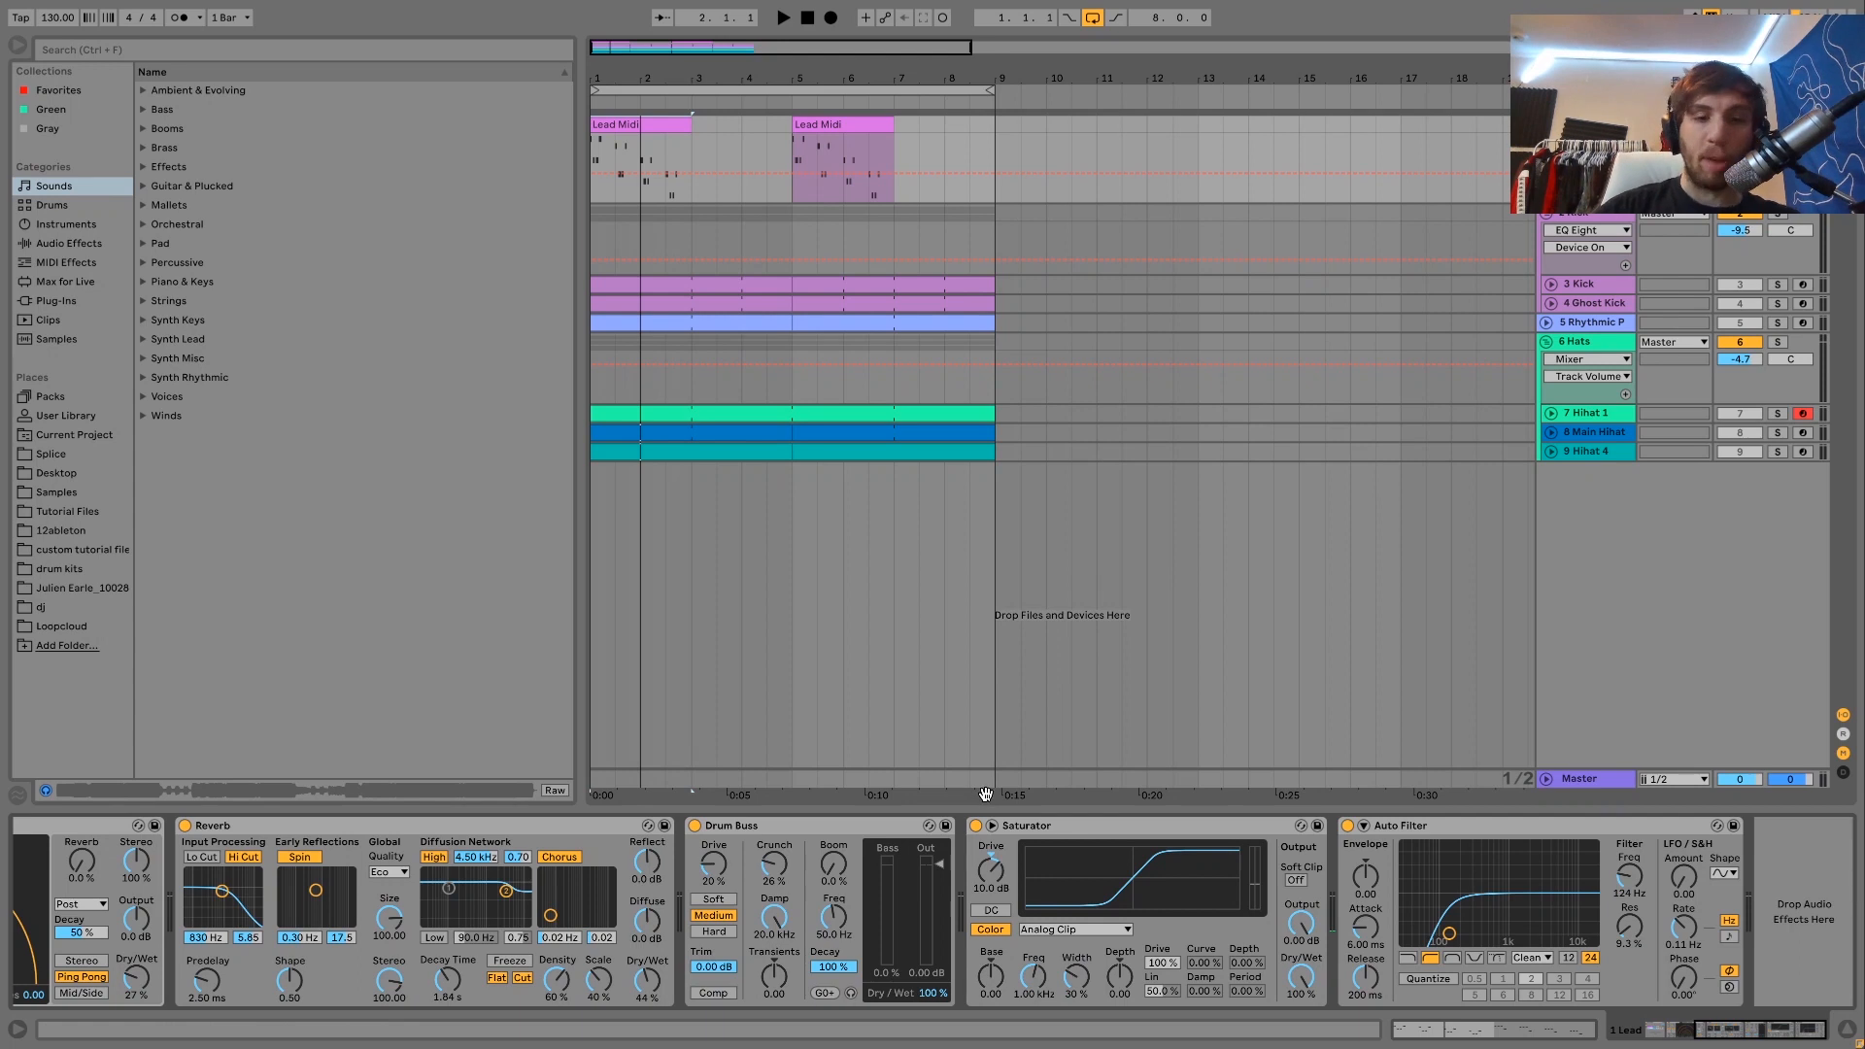
Bypass the lead's Saturator and Drum Buss, and listen to the lead without either effect
{"action": "left_click", "coordinate": [976, 825]}
{"action": "left_click", "coordinate": [695, 824]}
{"action": "key", "text": "space"}
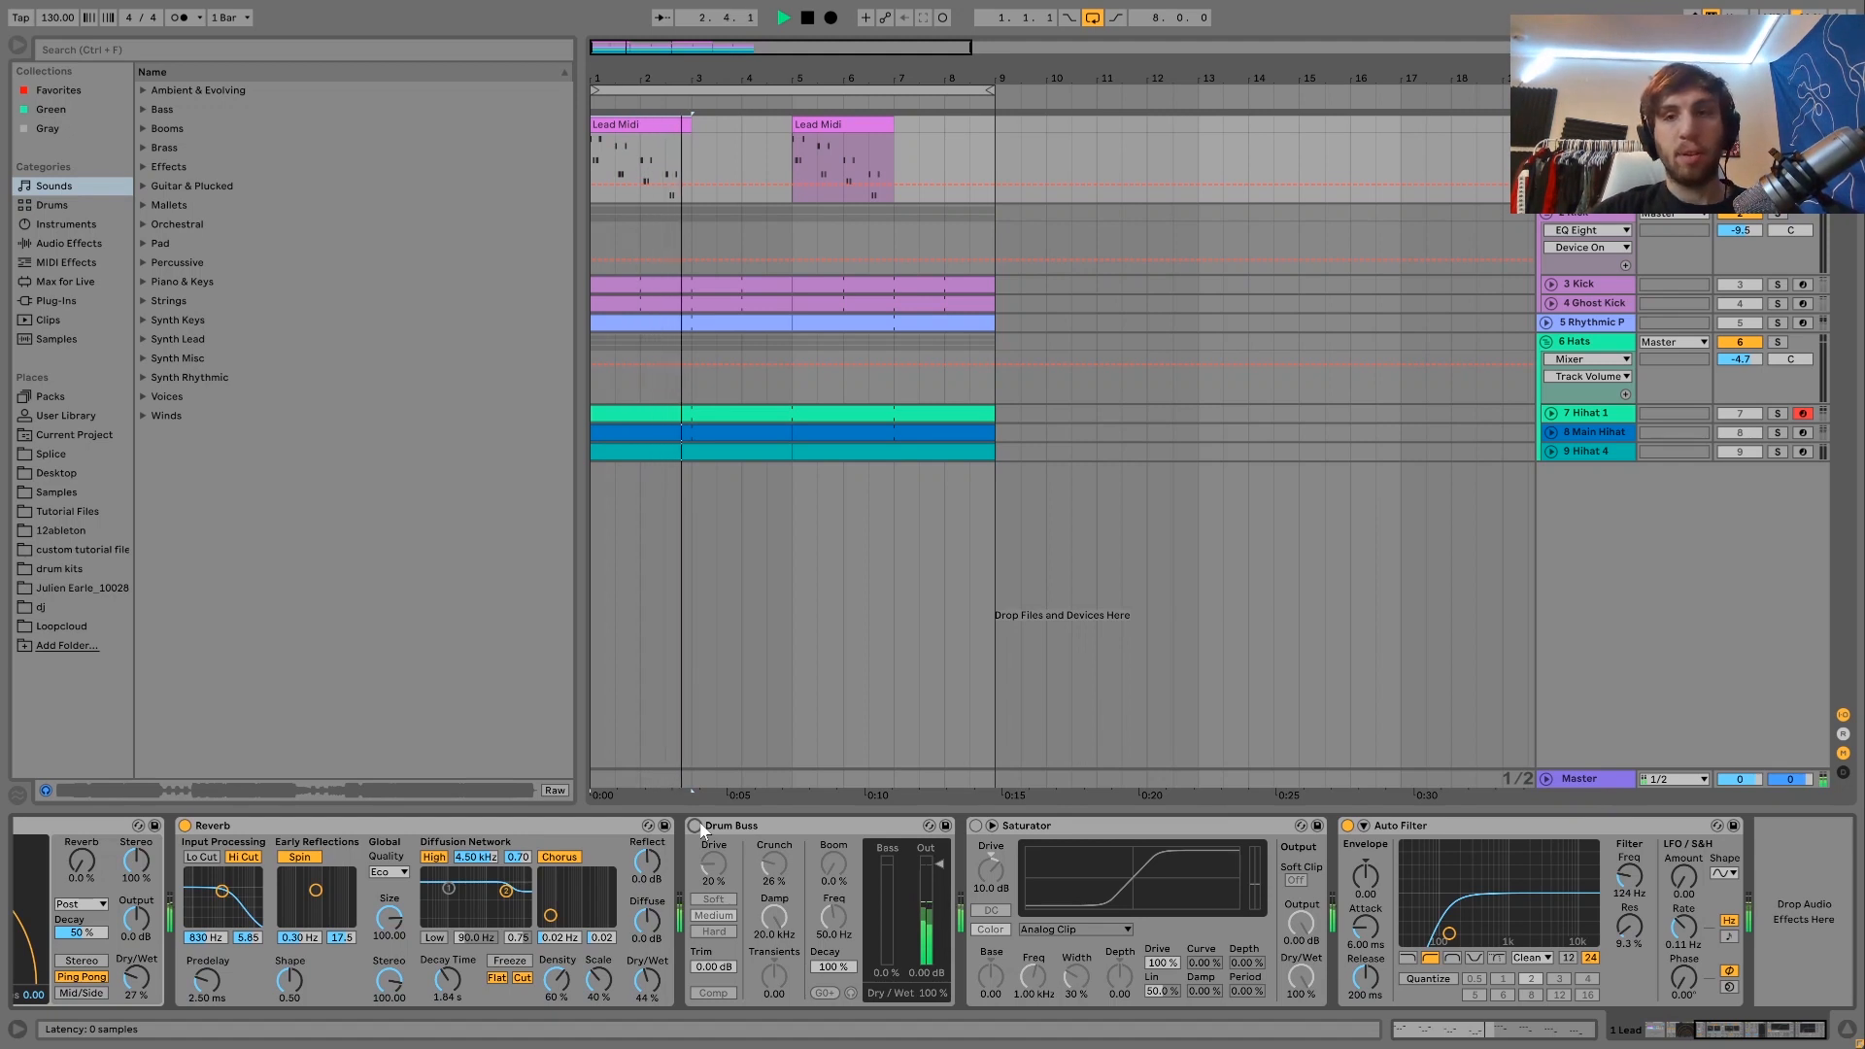
{"action": "key", "text": "space"}
Re-enable Drum Buss and Saturator one at a time, playing the lead after each to compare the sound
{"action": "left_click", "coordinate": [696, 824]}
{"action": "key", "text": "space"}
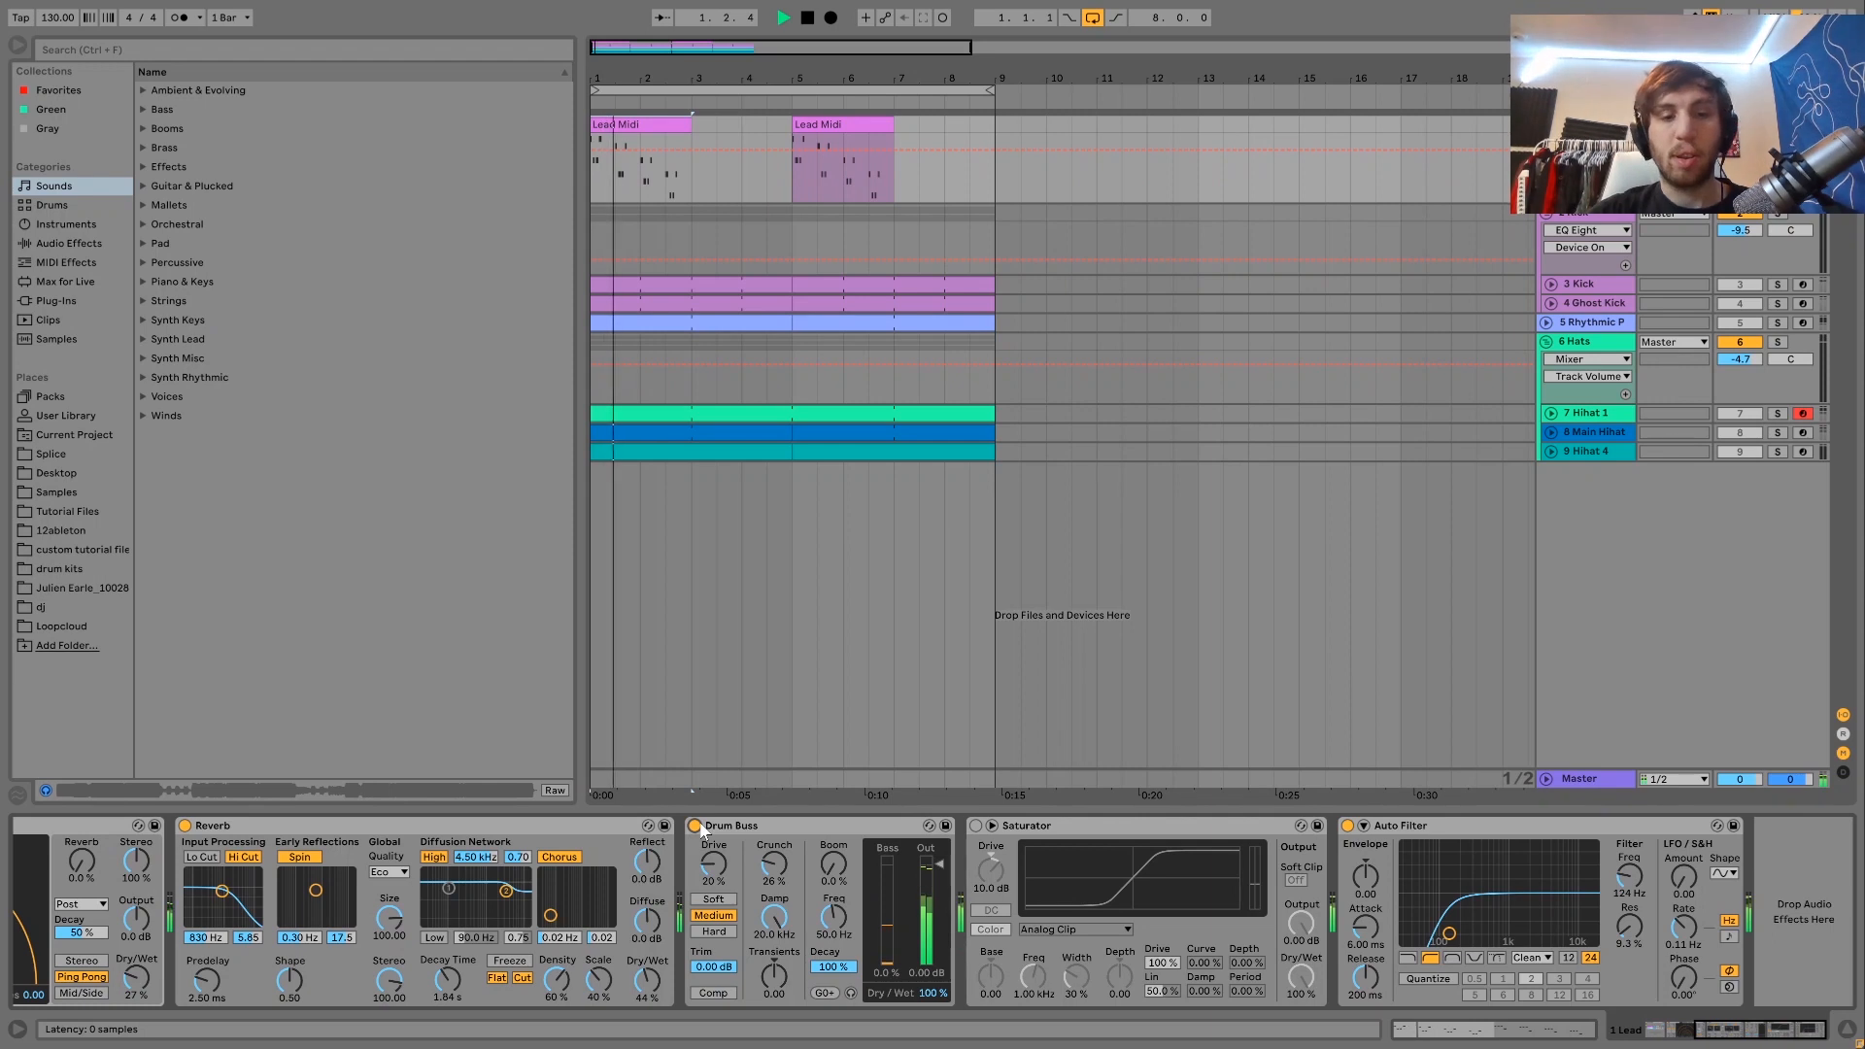
{"action": "key", "text": "space"}
{"action": "left_click", "coordinate": [975, 825]}
{"action": "key", "text": "space"}
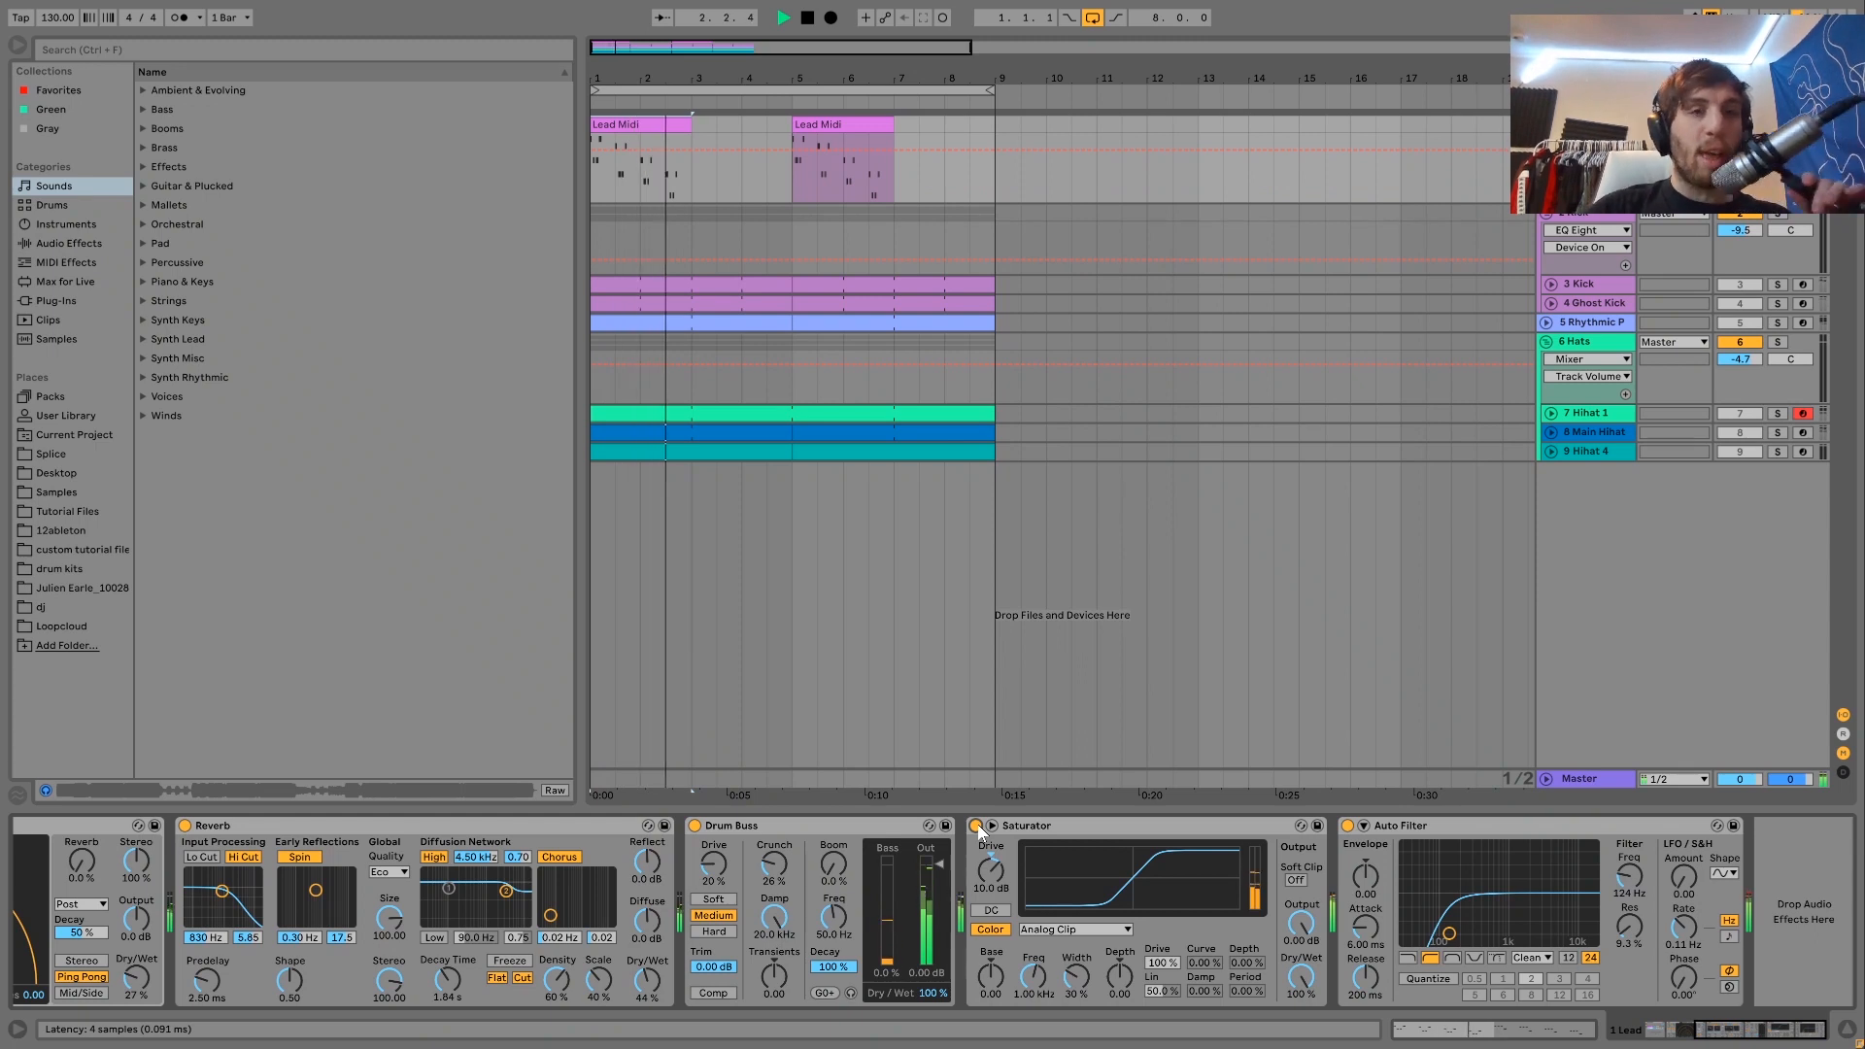
{"action": "key", "text": "space"}
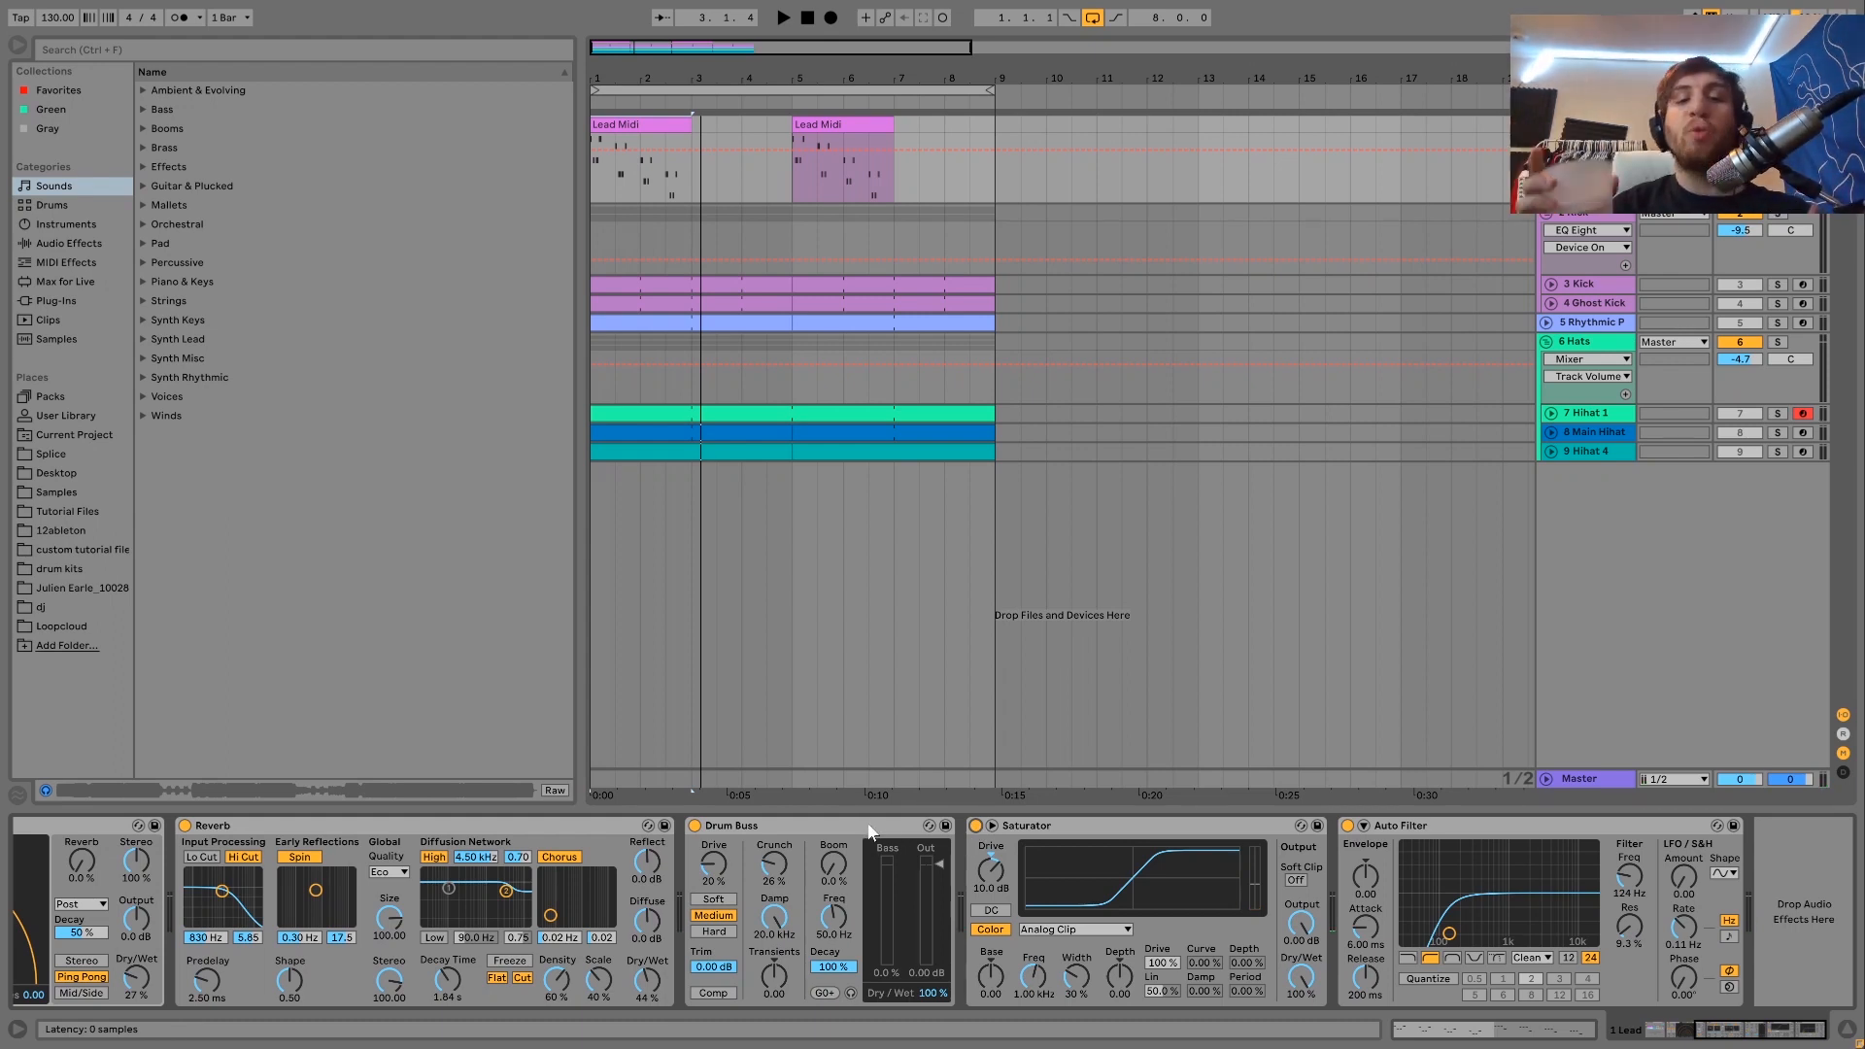
Replay the lead from the start with its full effects chain active
{"action": "key", "text": "space"}
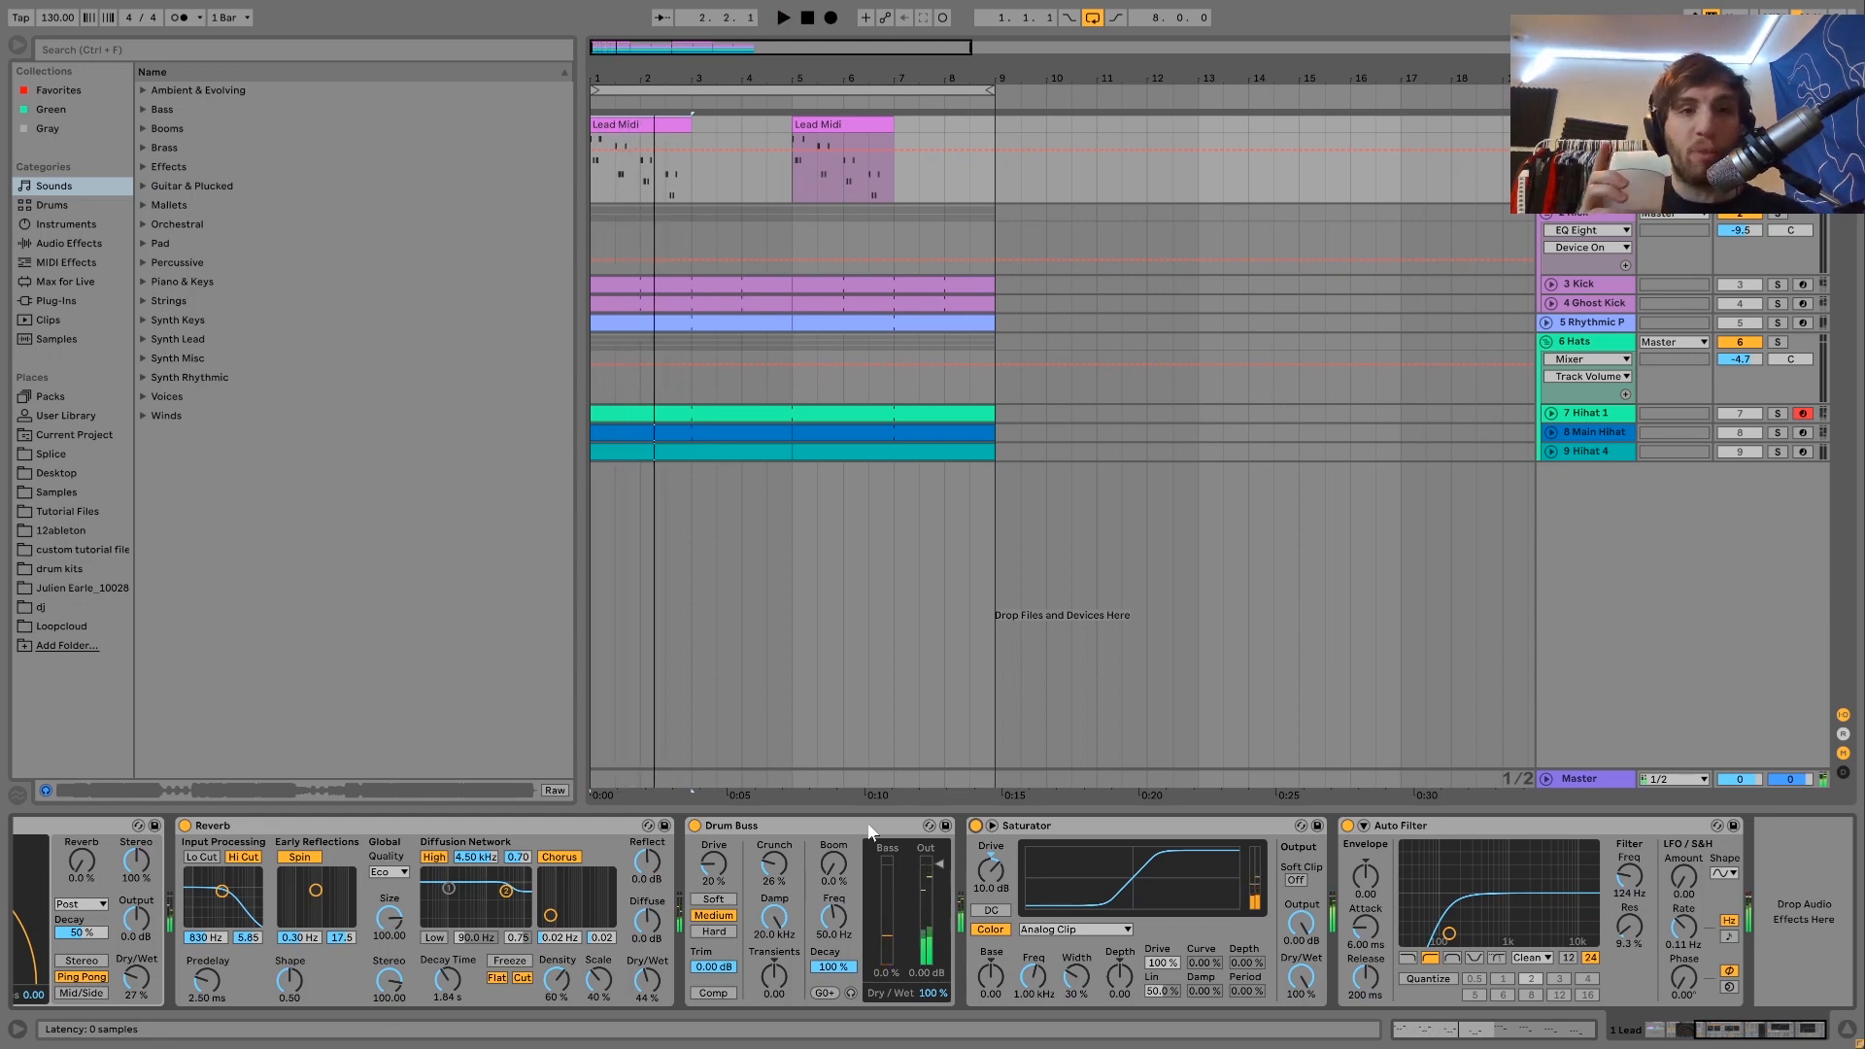
{"action": "key", "text": "space"}
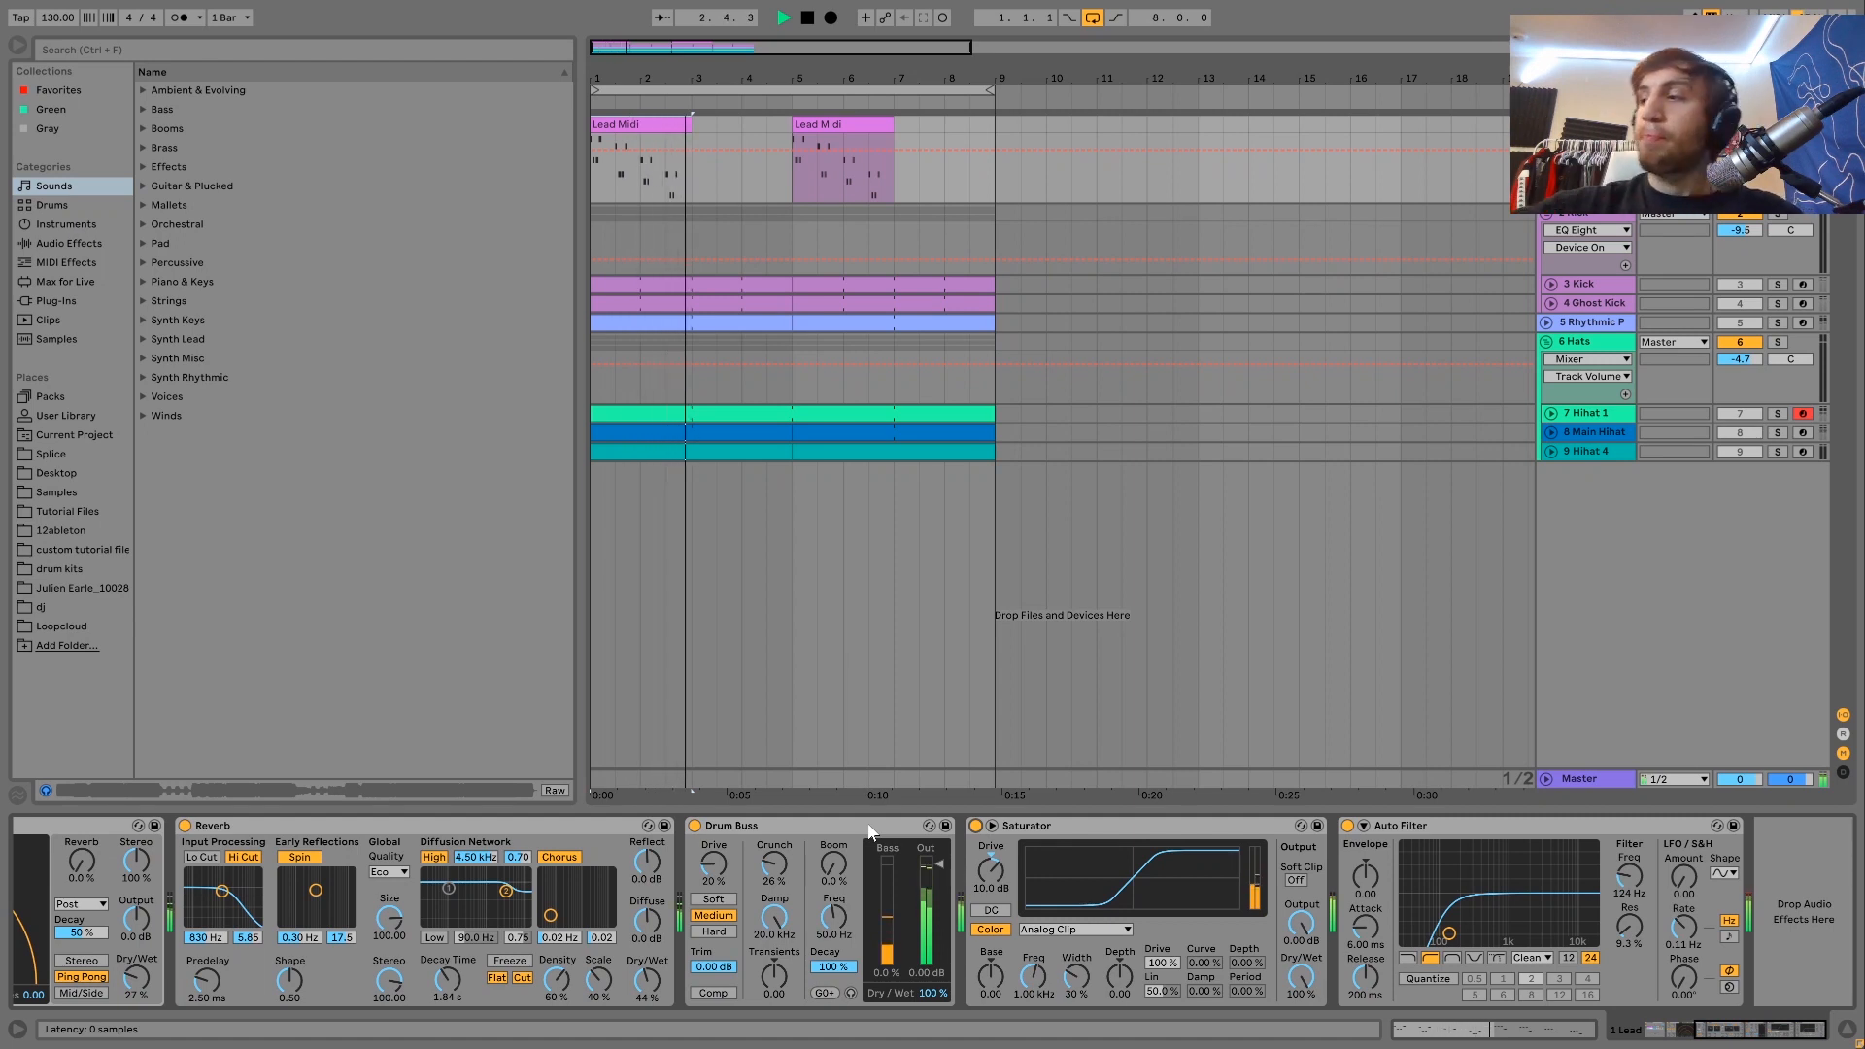
{"action": "key", "text": "space"}
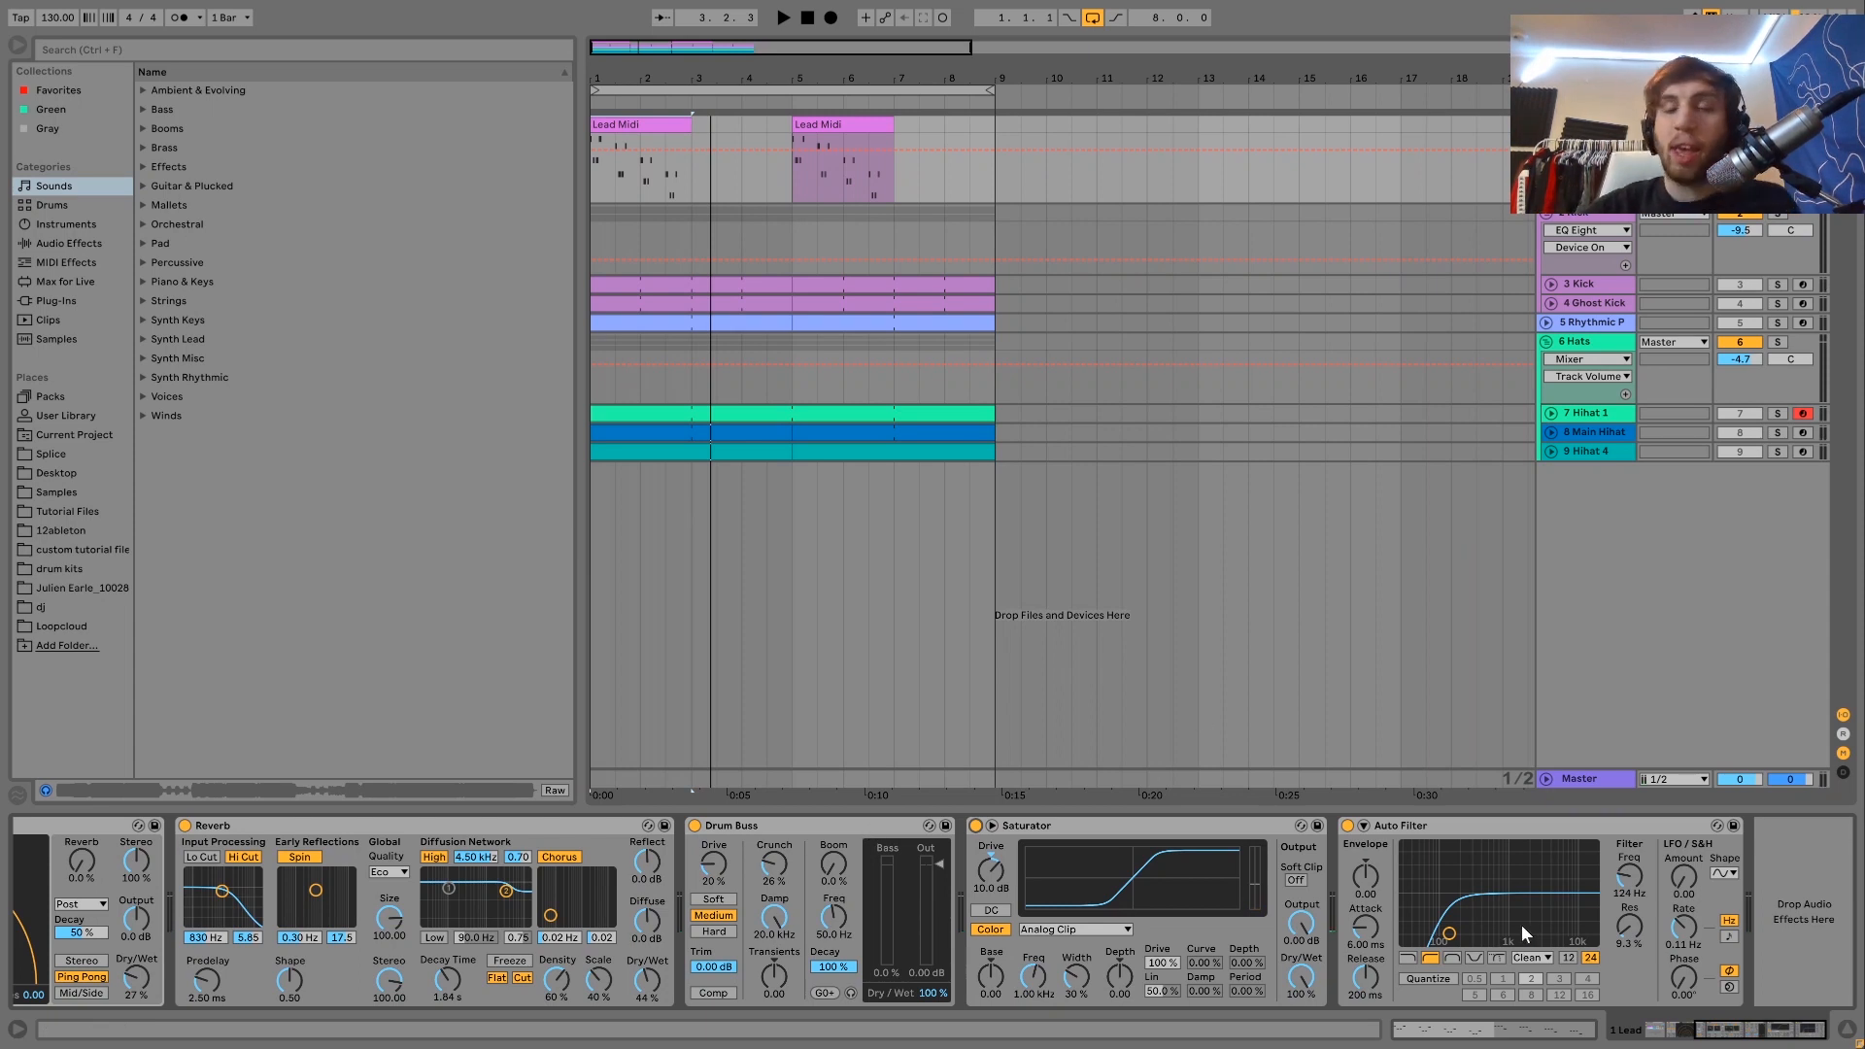
Solo the Kick group, start playback, and show the group's effects chain
{"action": "left_click", "coordinate": [1781, 213]}
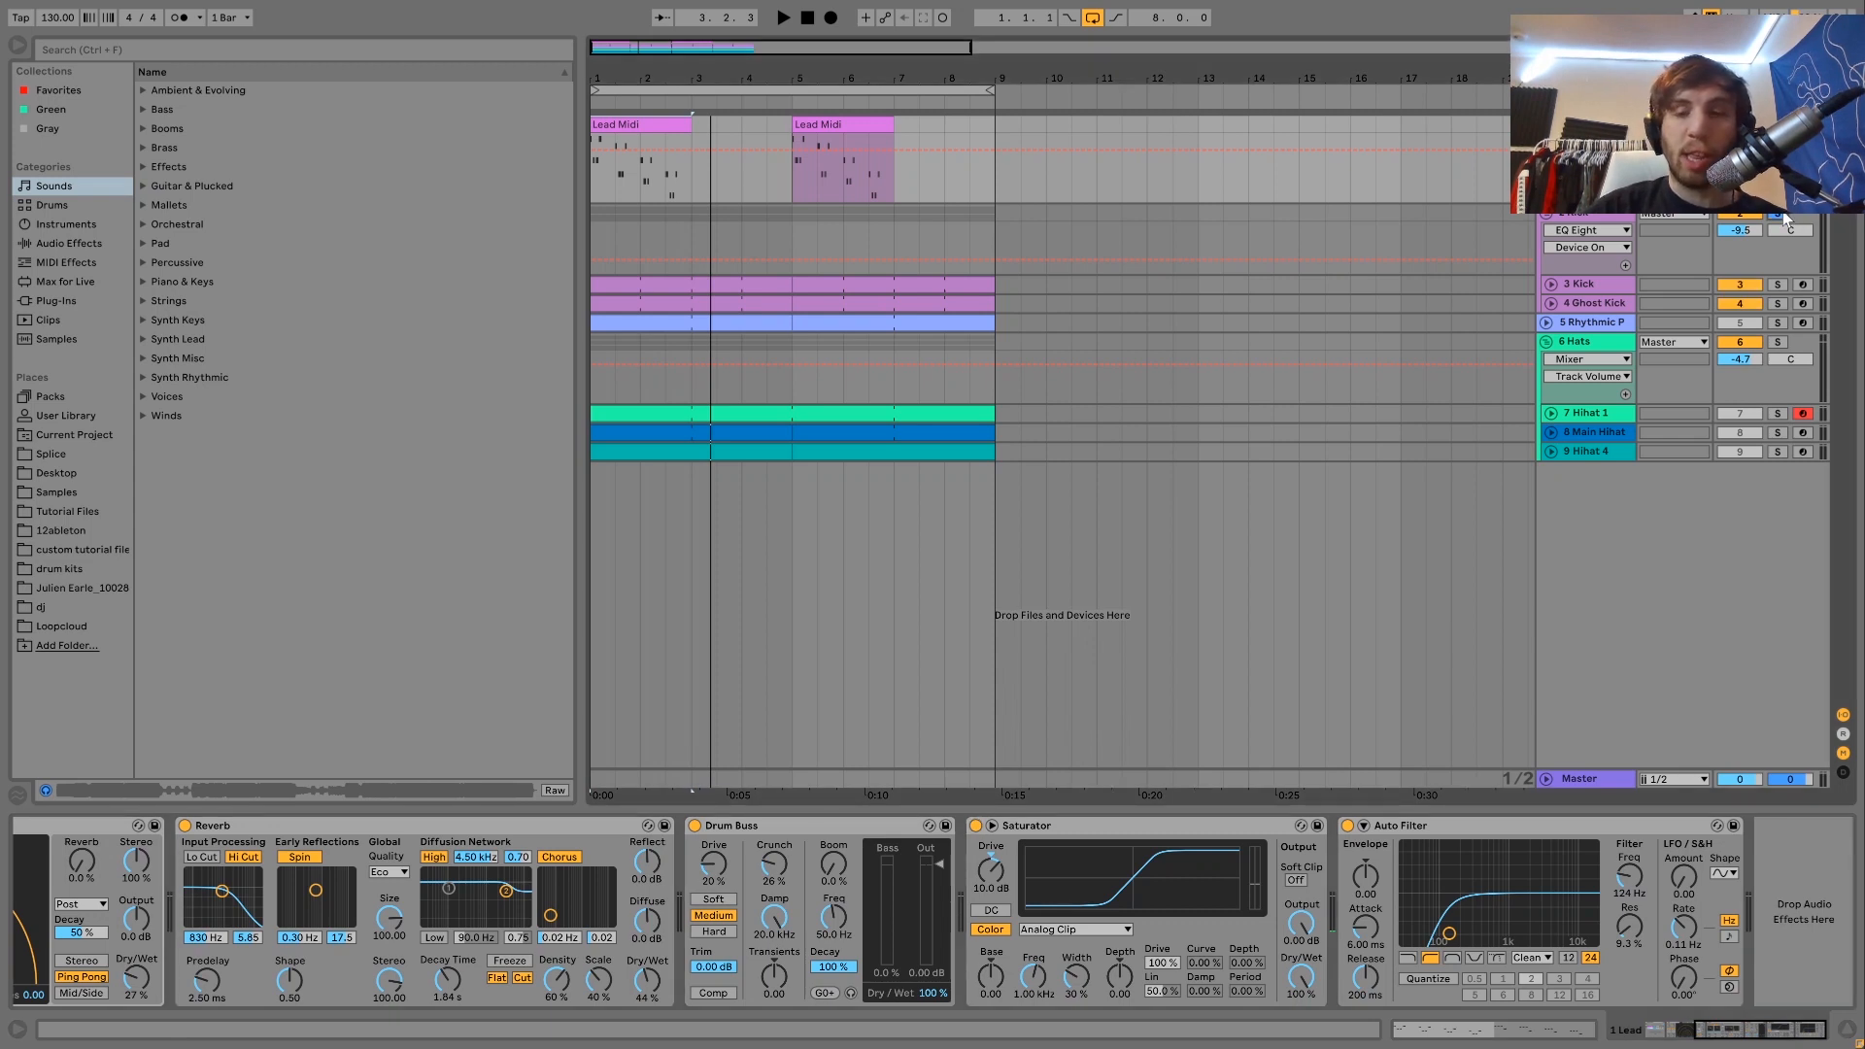
{"action": "key", "text": "space"}
{"action": "left_click", "coordinate": [1582, 219]}
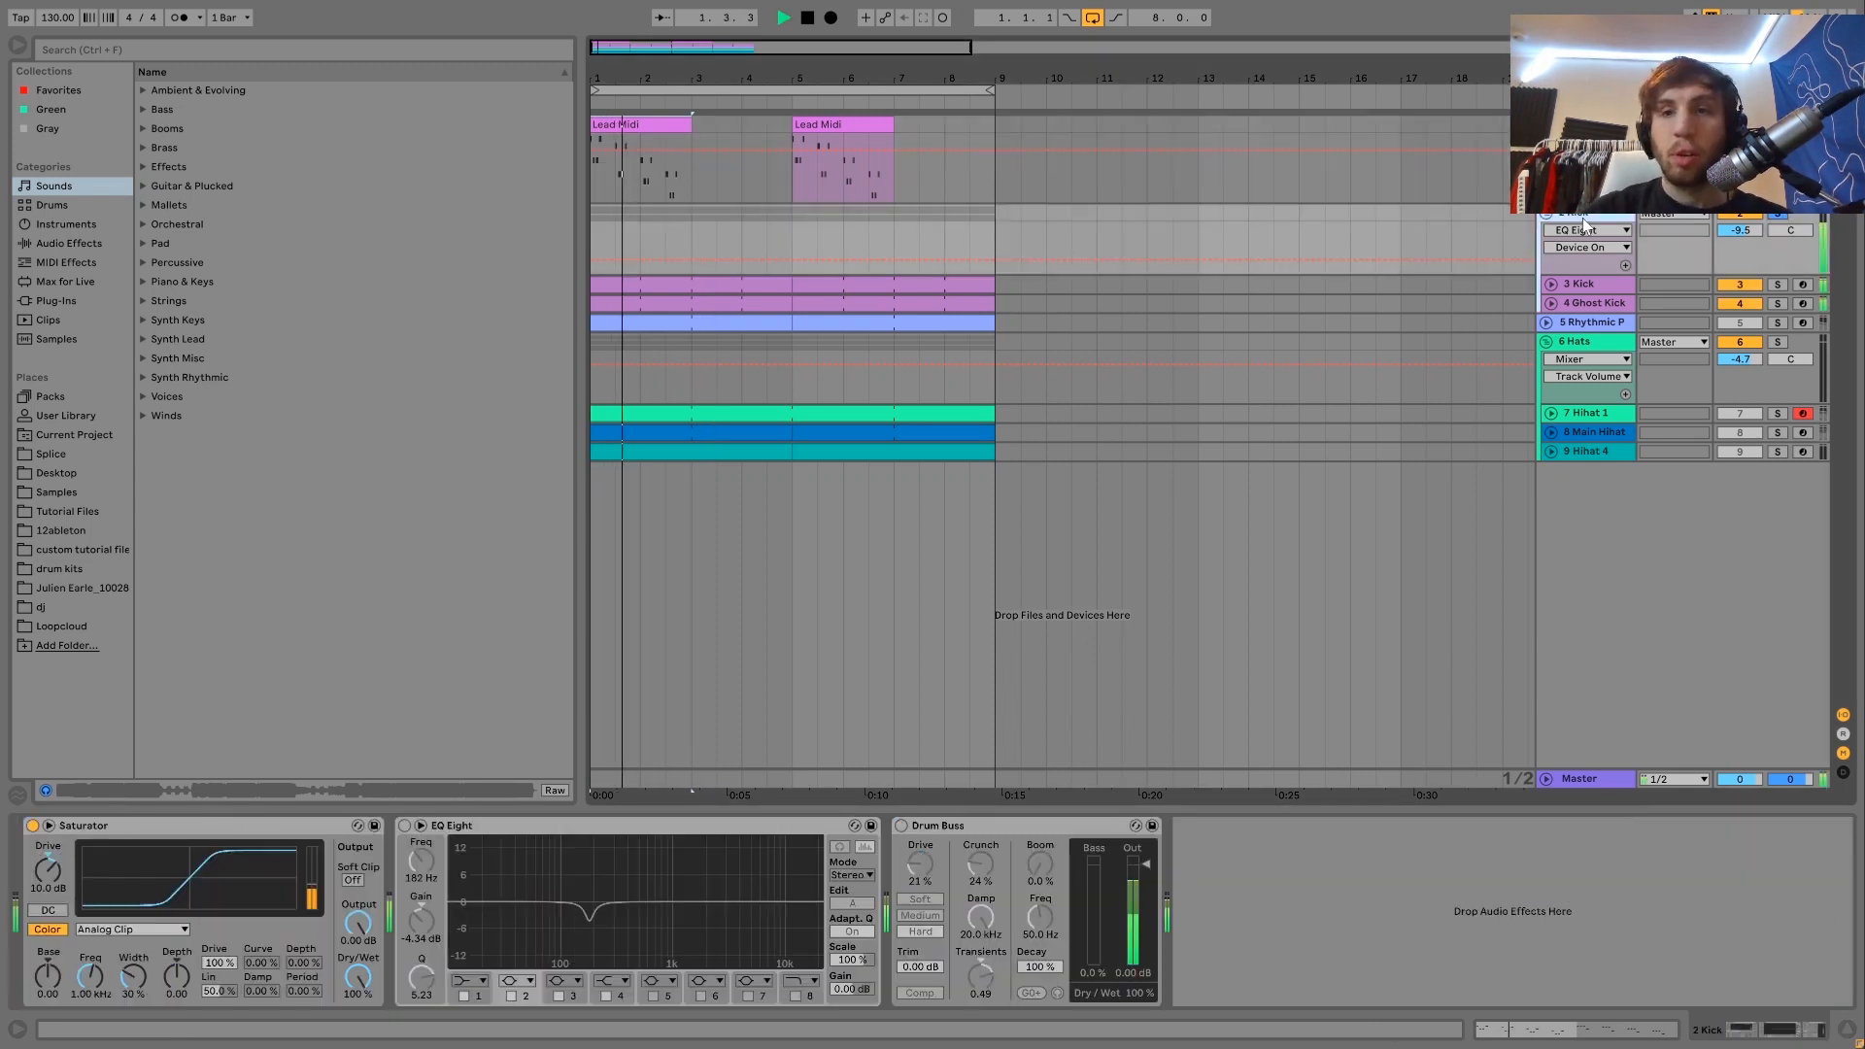